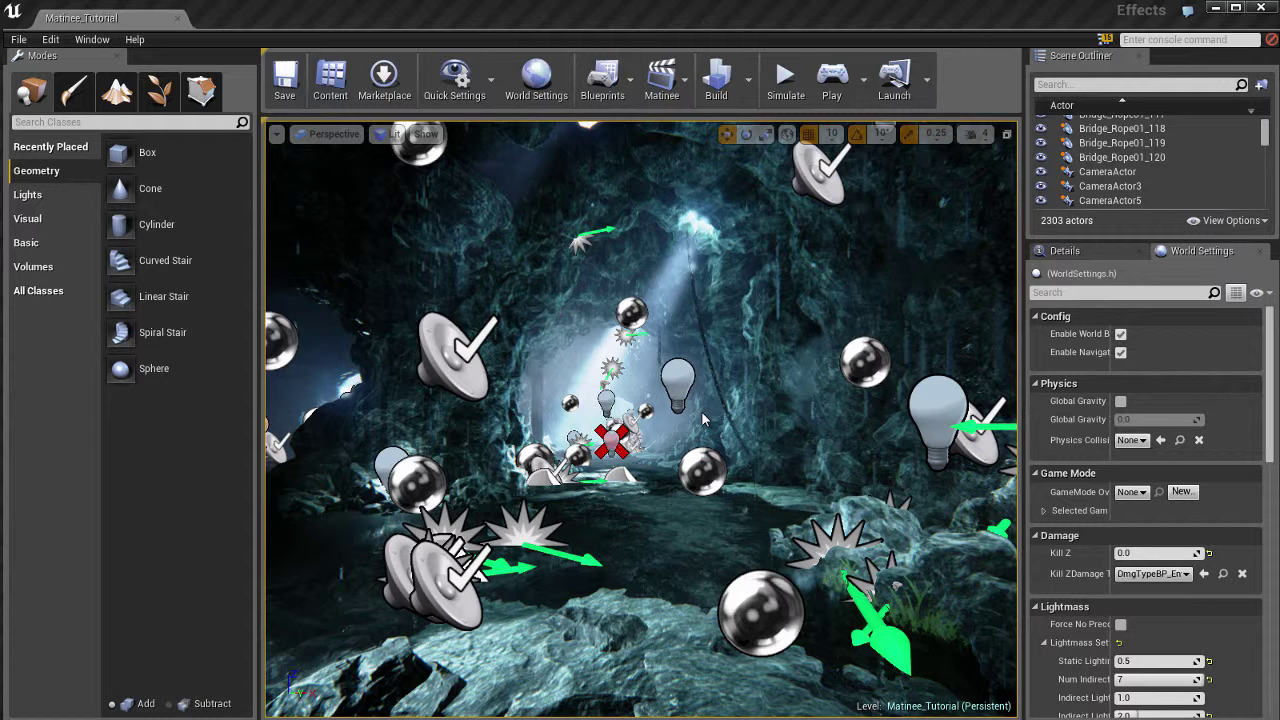
Turn the view toward the cave, then play the level in the editor and return to editing
right_drag(701, 411, 340, 422)
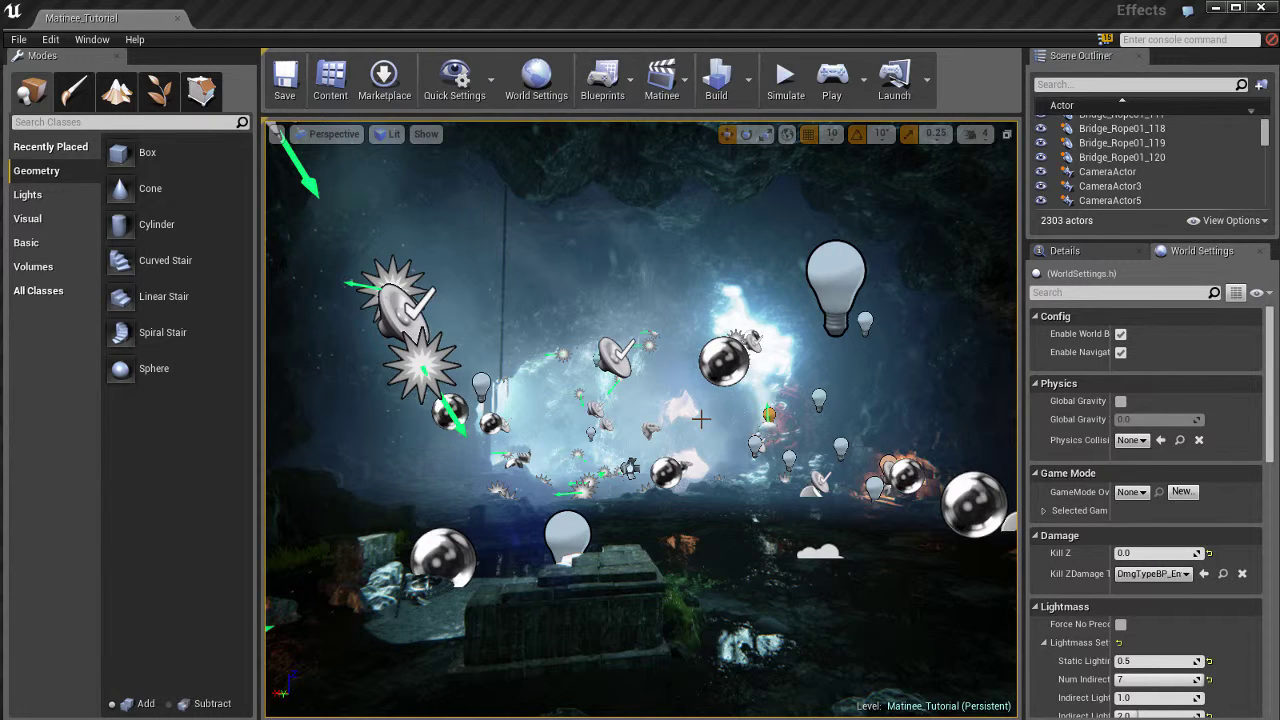
key(alt+p)
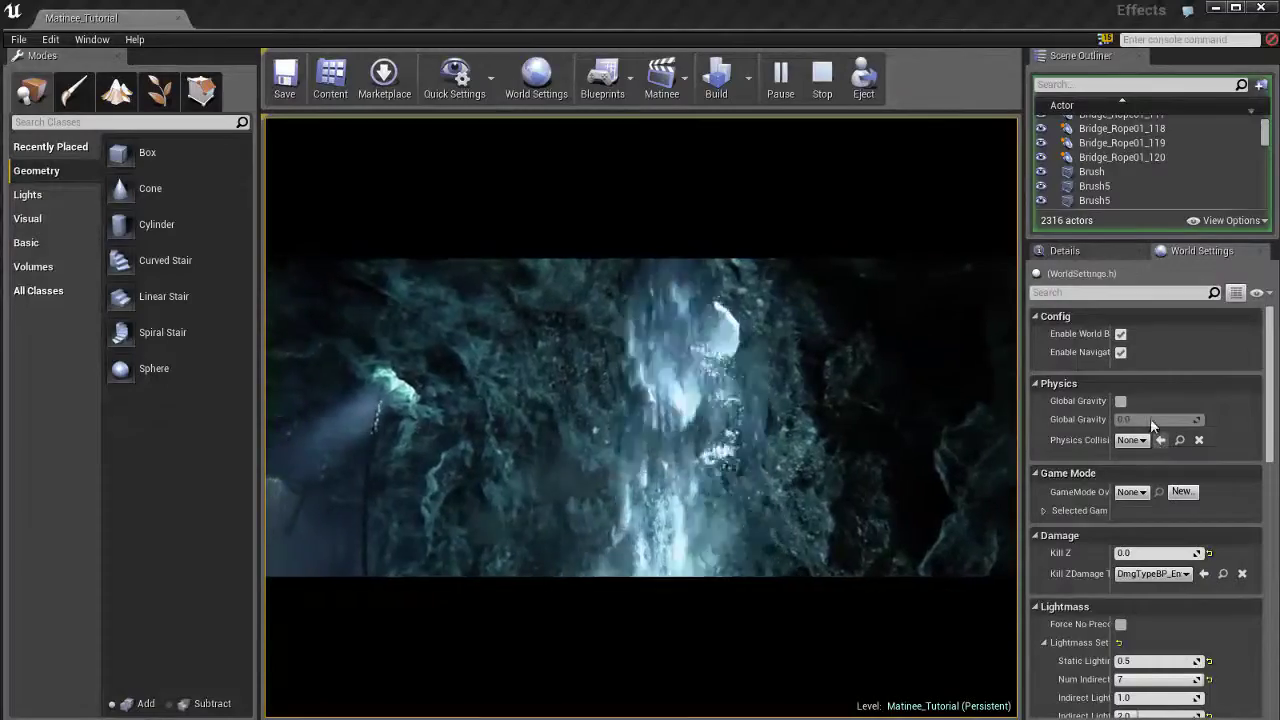
click(822, 80)
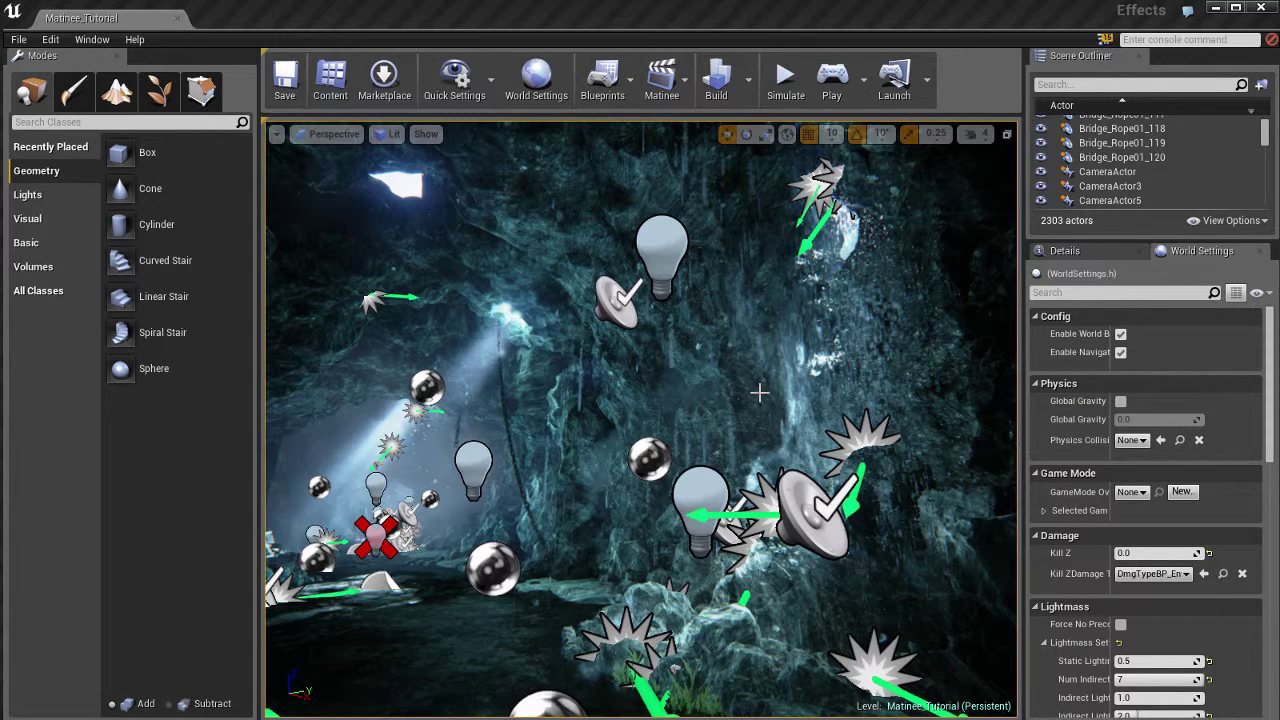
scroll(720, 398, up, 3)
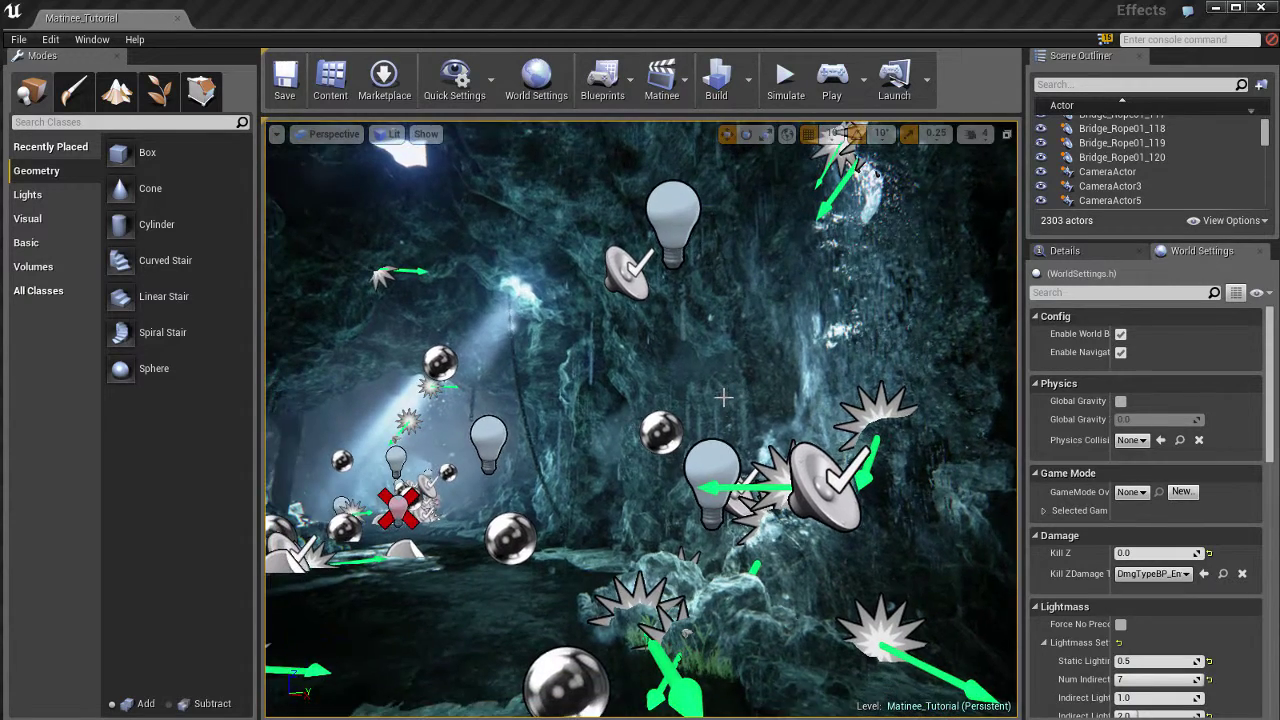
scroll(719, 396, up, 1)
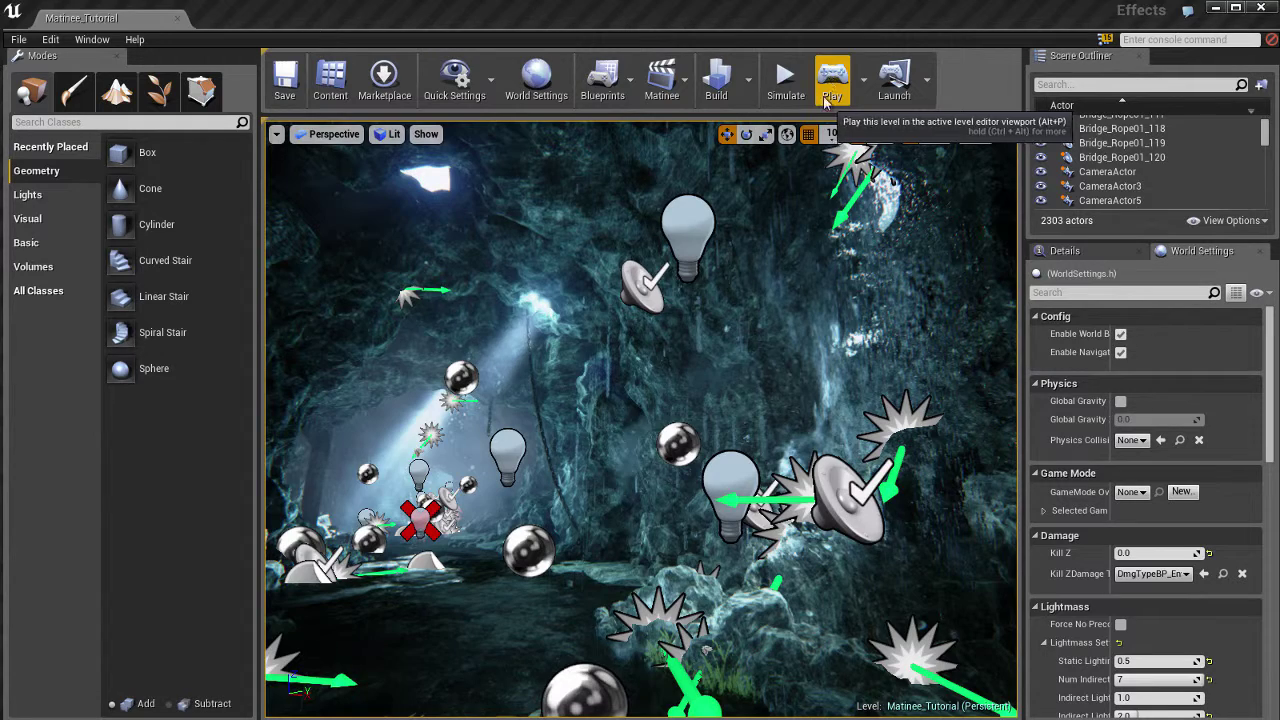
scroll(720, 392, up, 3)
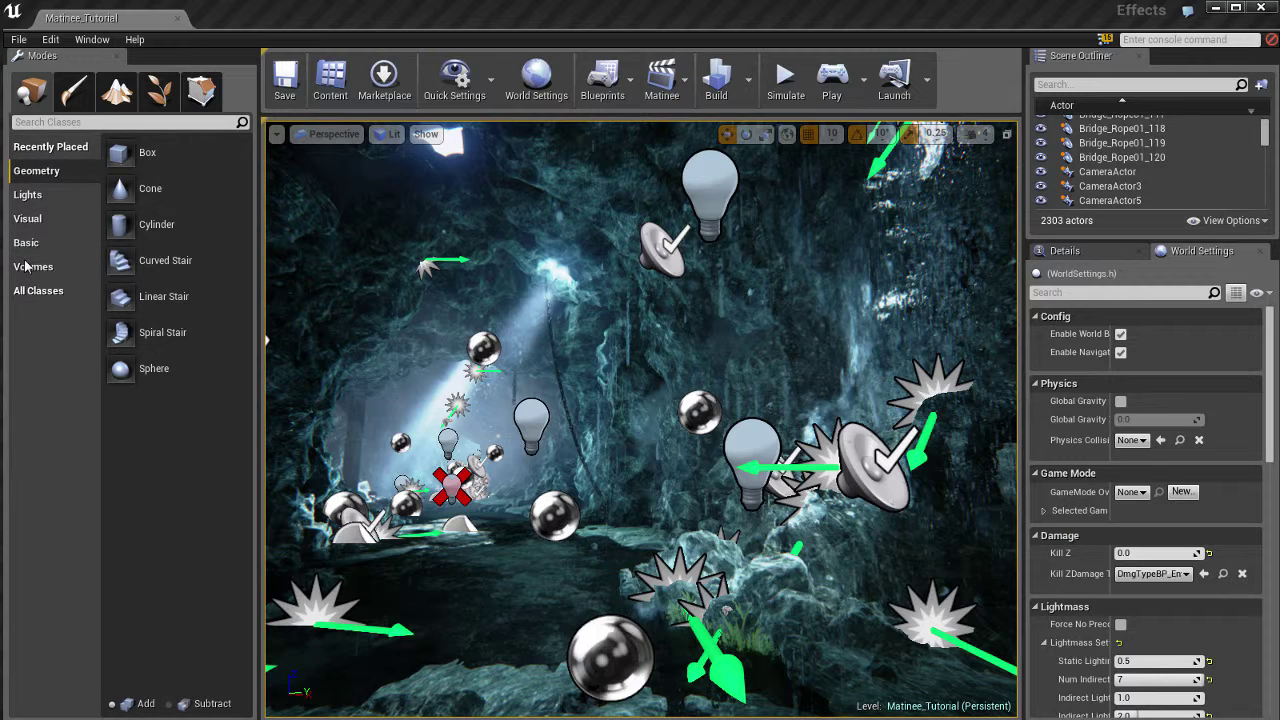
Browse All Classes in Modes, search 'matin', clear the search, and enlarge the Outliner
click(30, 294)
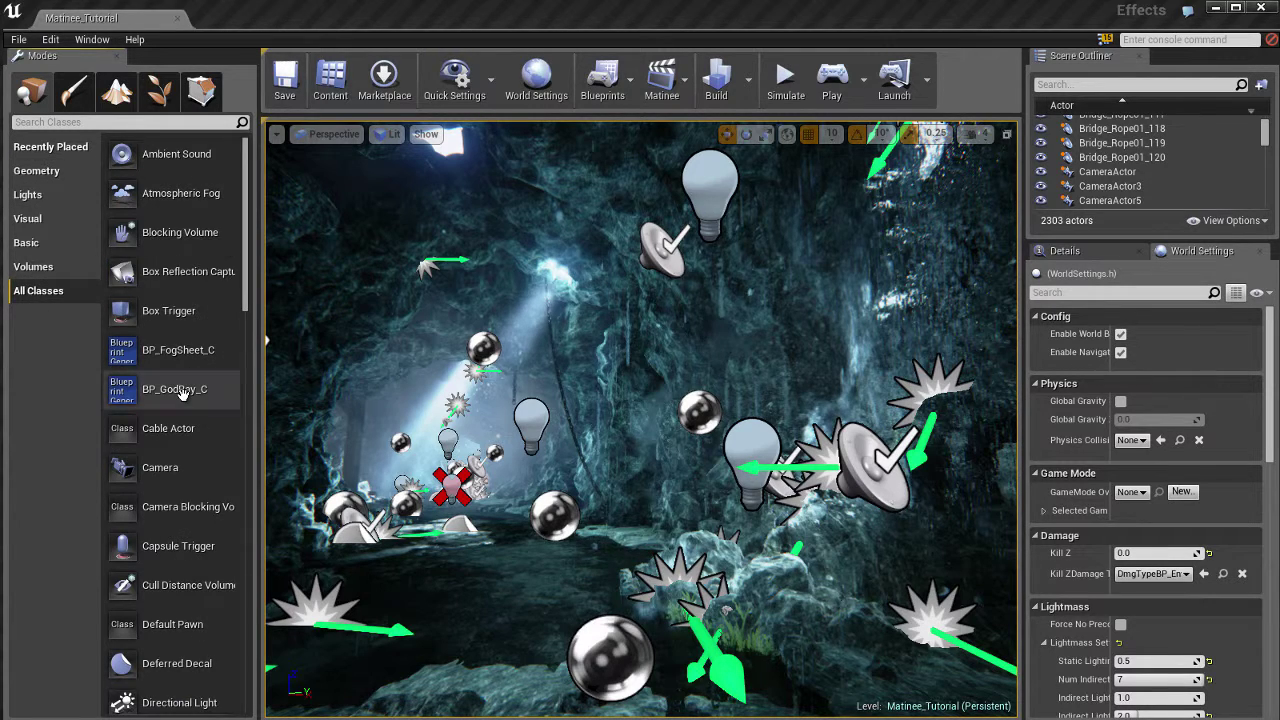
scroll(182, 395, down, 8)
scroll(182, 395, down, 20)
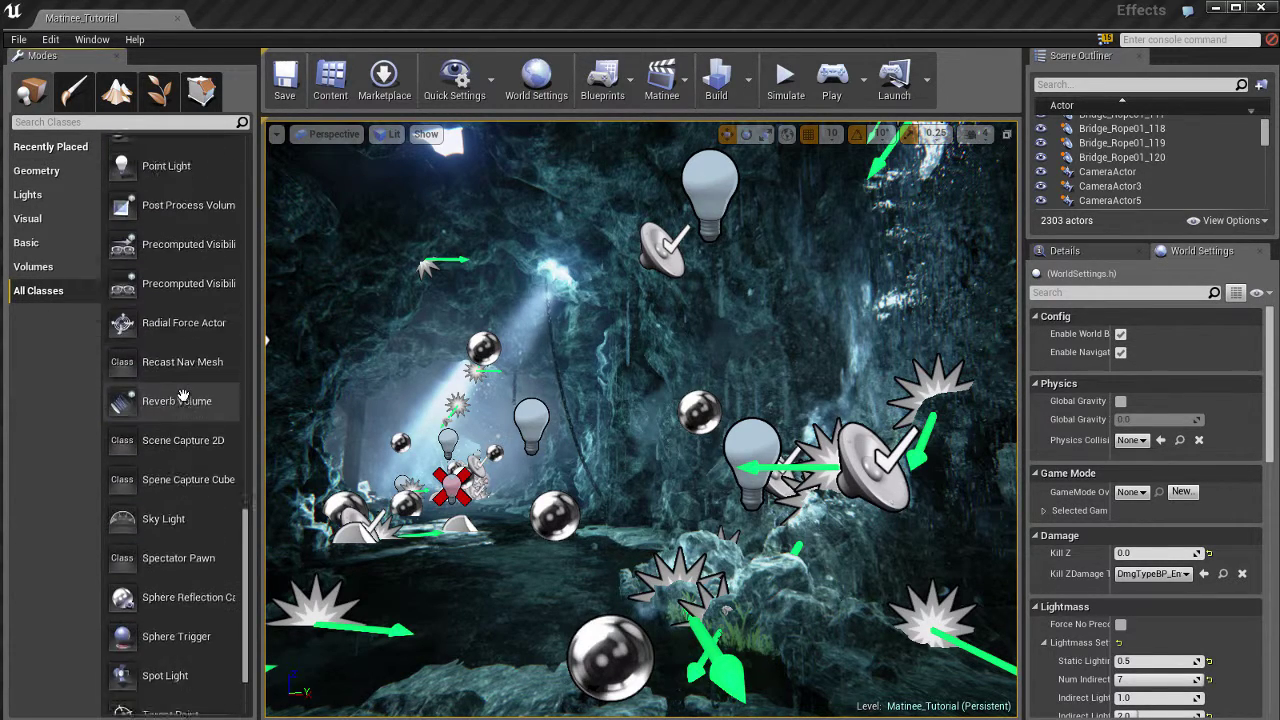
scroll(182, 395, up, 20)
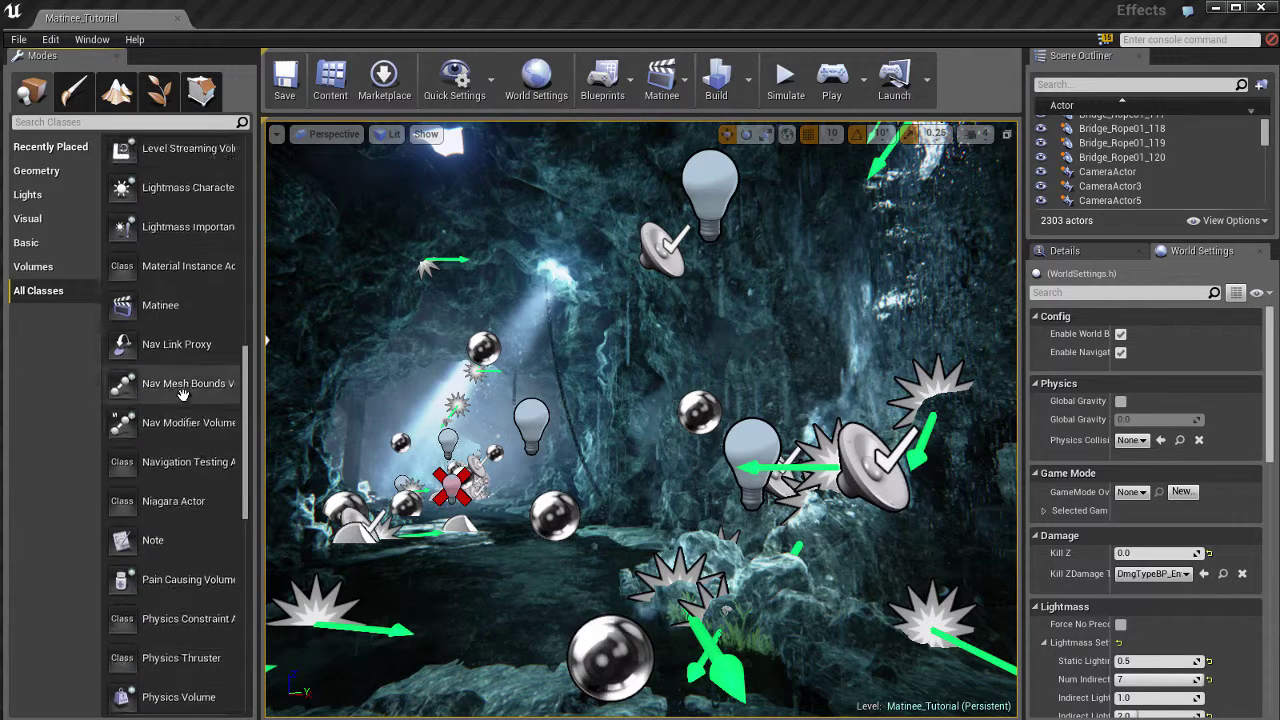
scroll(186, 510, down, 3)
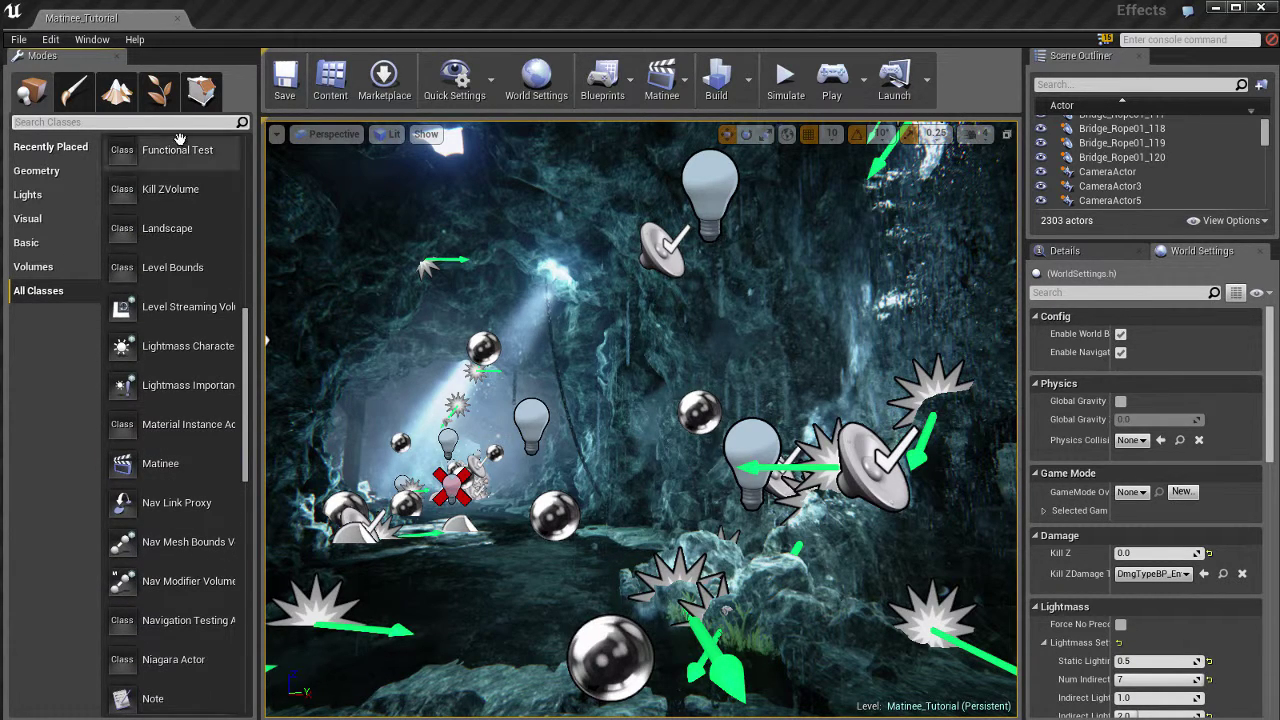
text(matin)
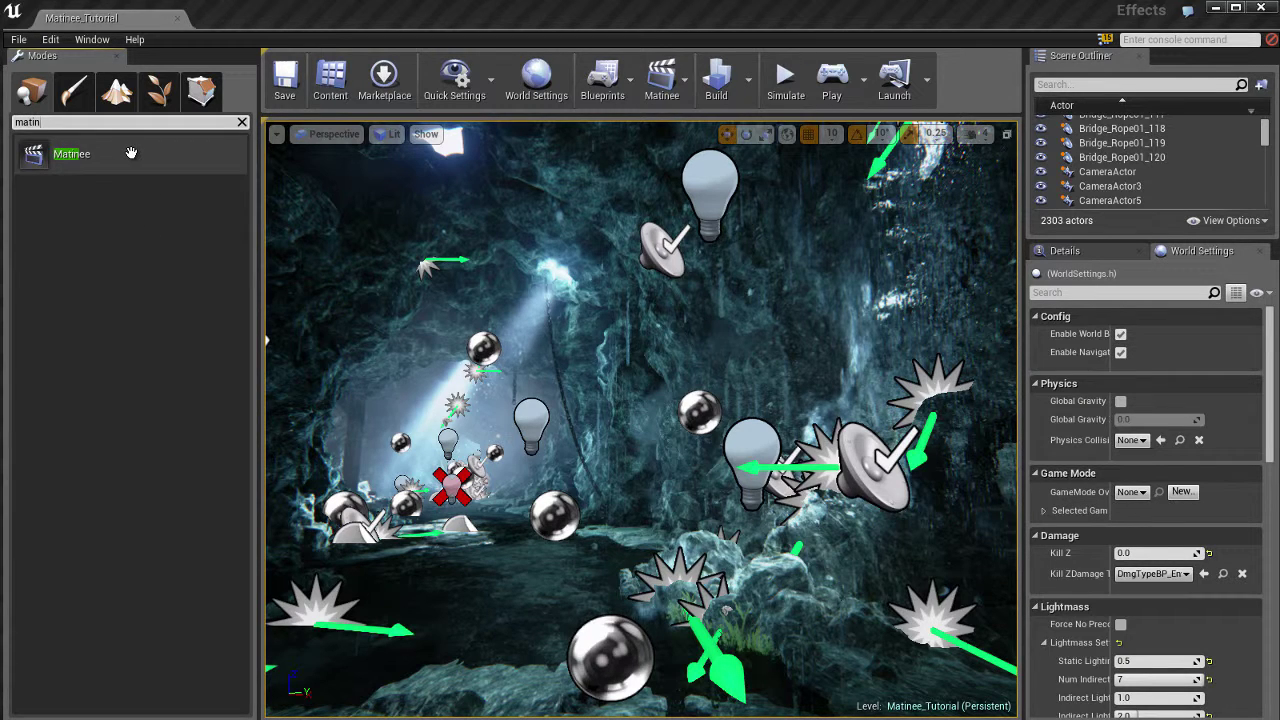
scroll(635, 514, up, 2)
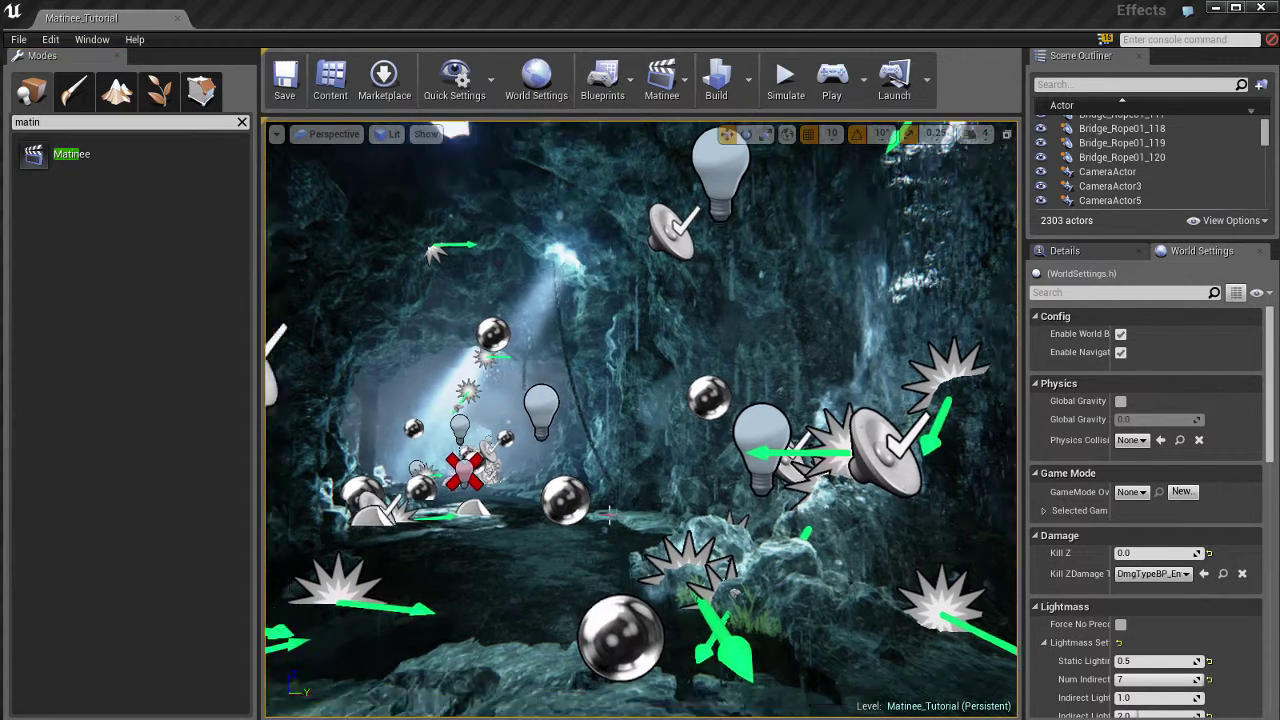
scroll(610, 514, up, 1)
click(242, 121)
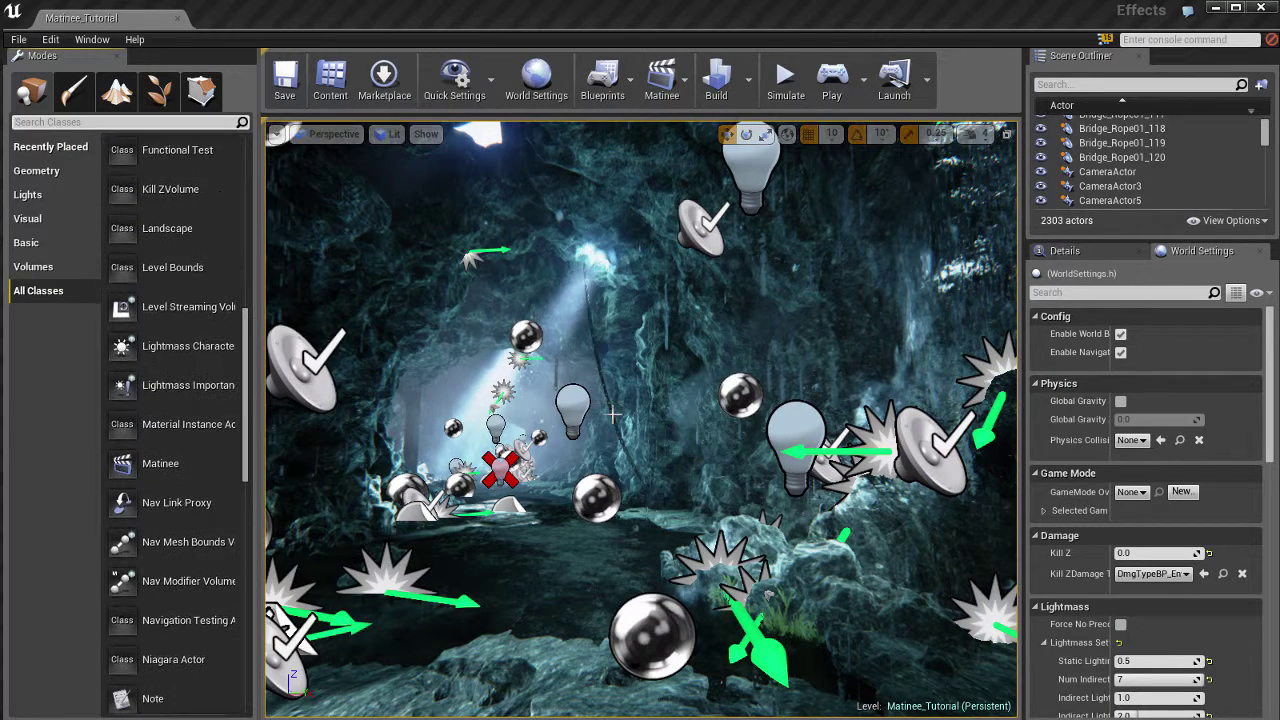
drag(1145, 240, 1148, 519)
scroll(1155, 290, up, 5)
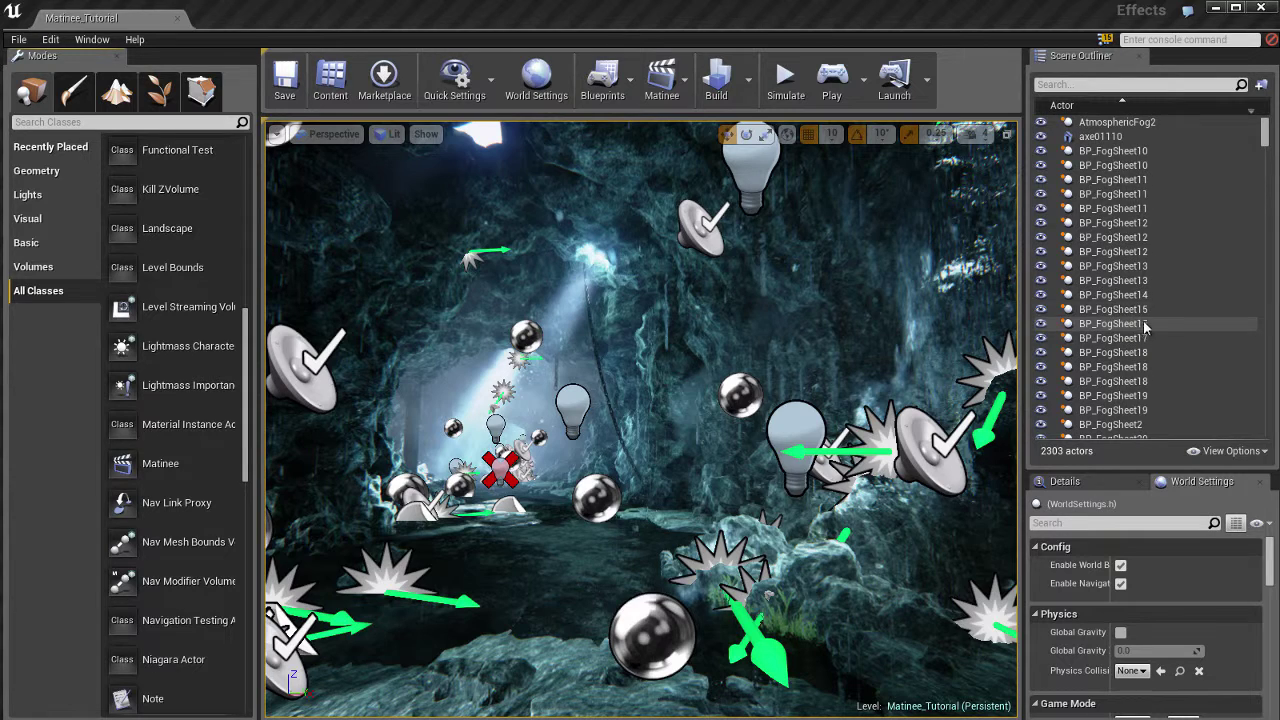
Filter the Scene Outliner by 'matin', then select the MatineeActor, frame it and orbit around it
click(1130, 84)
text(ma)
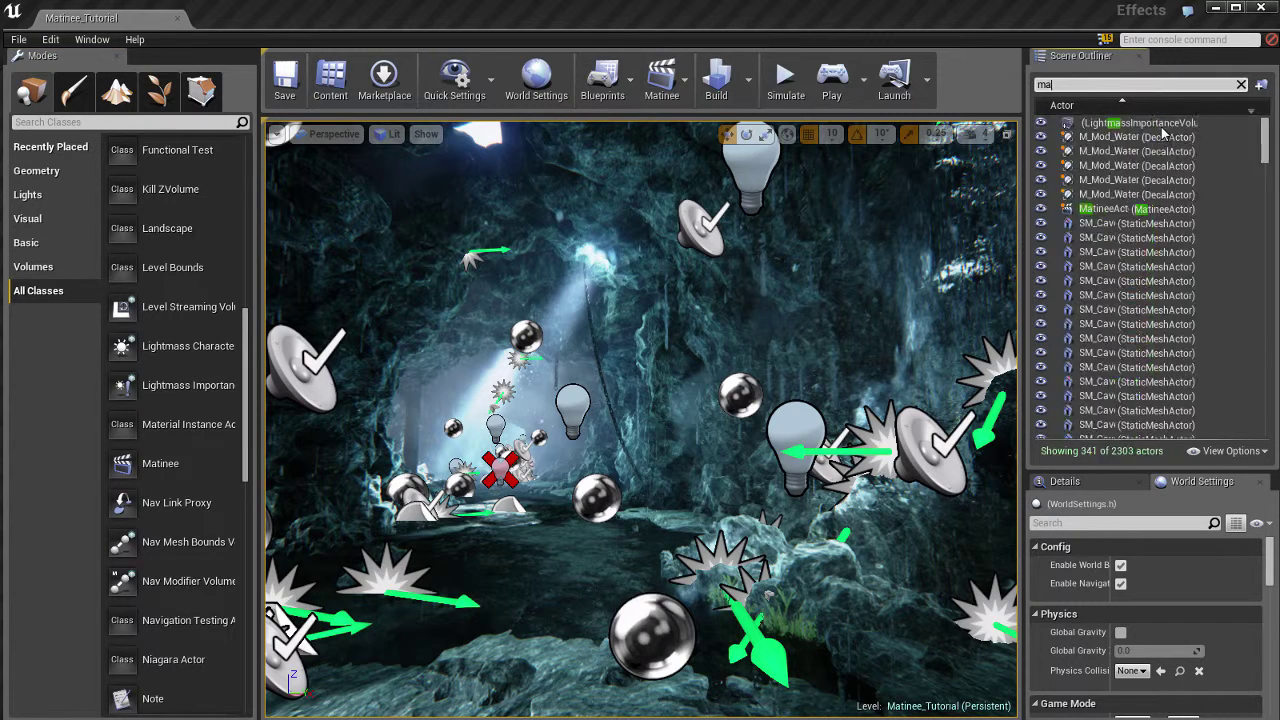
text(tin)
click(1113, 124)
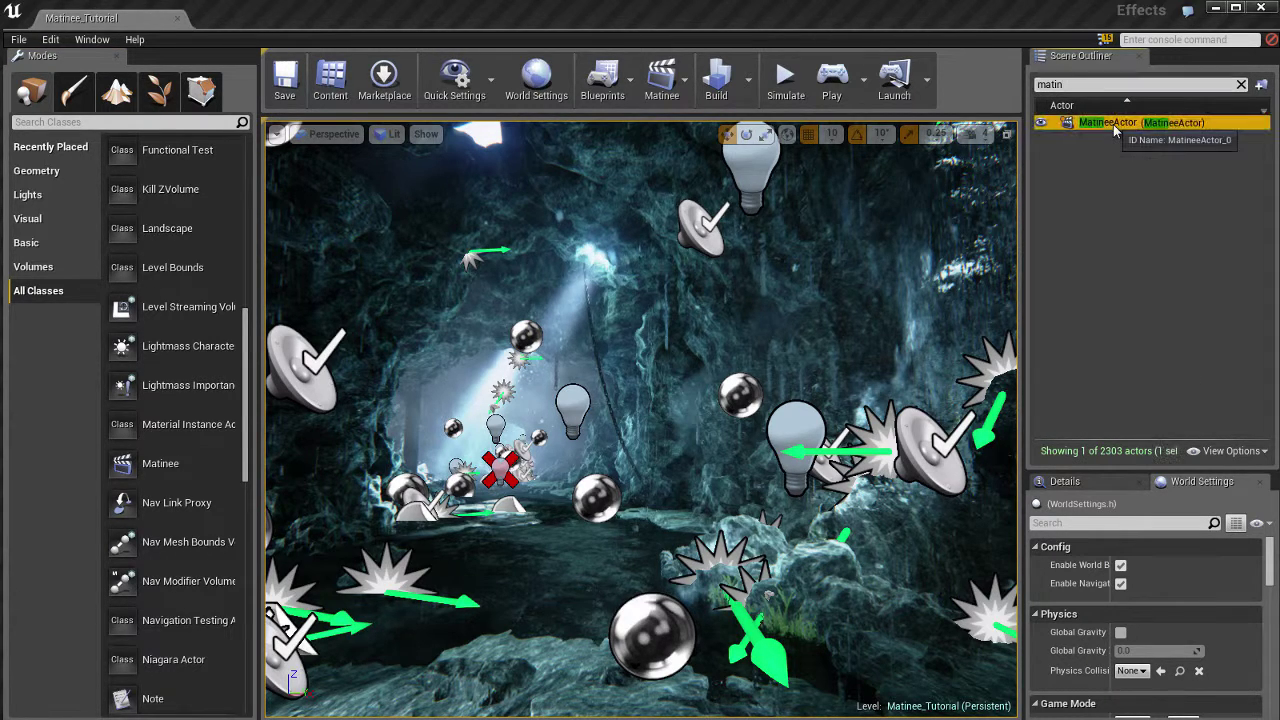
double_click(1113, 124)
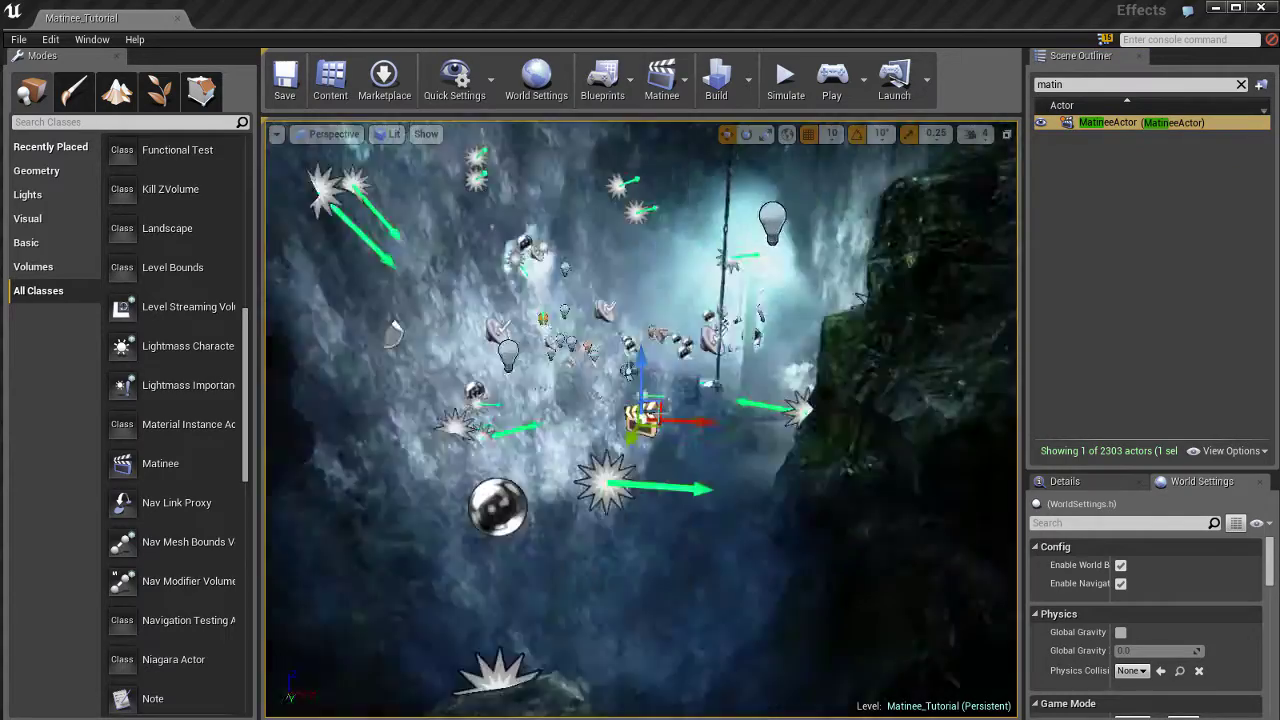
alt+drag(640, 420, 703, 417)
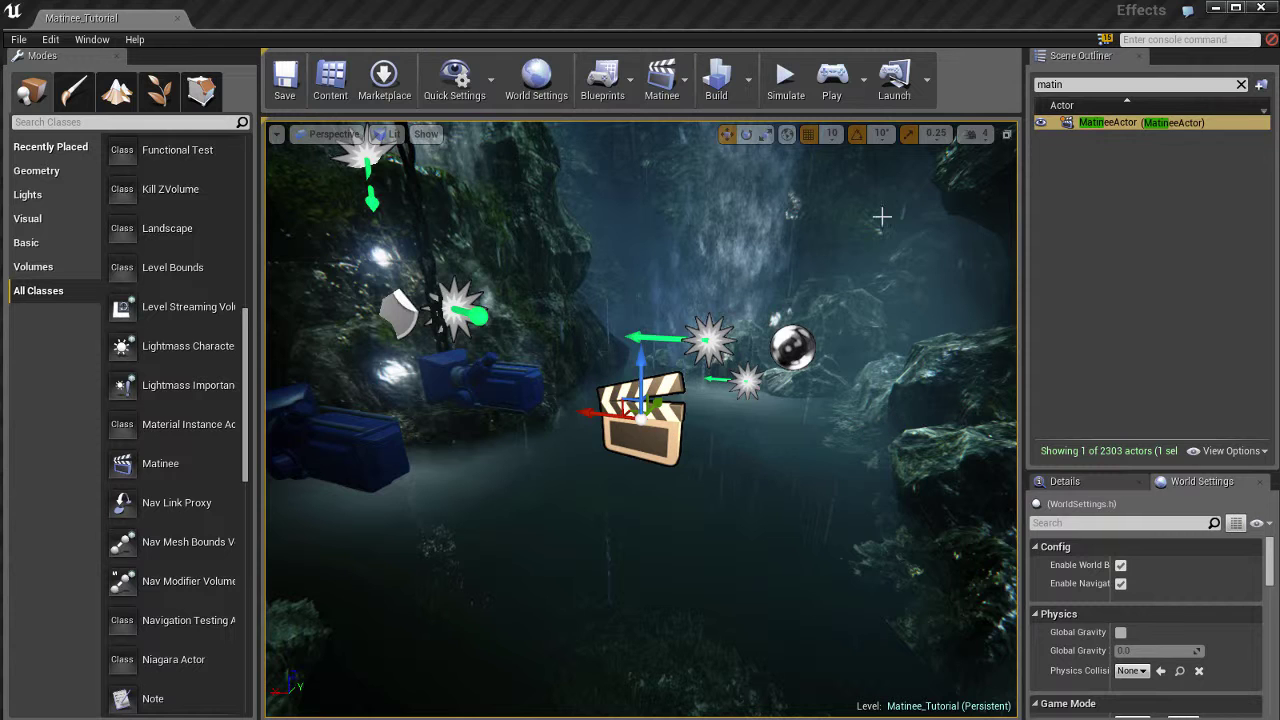
Open MatineeActor from the Matinee toolbar dropdown
click(678, 90)
click(716, 181)
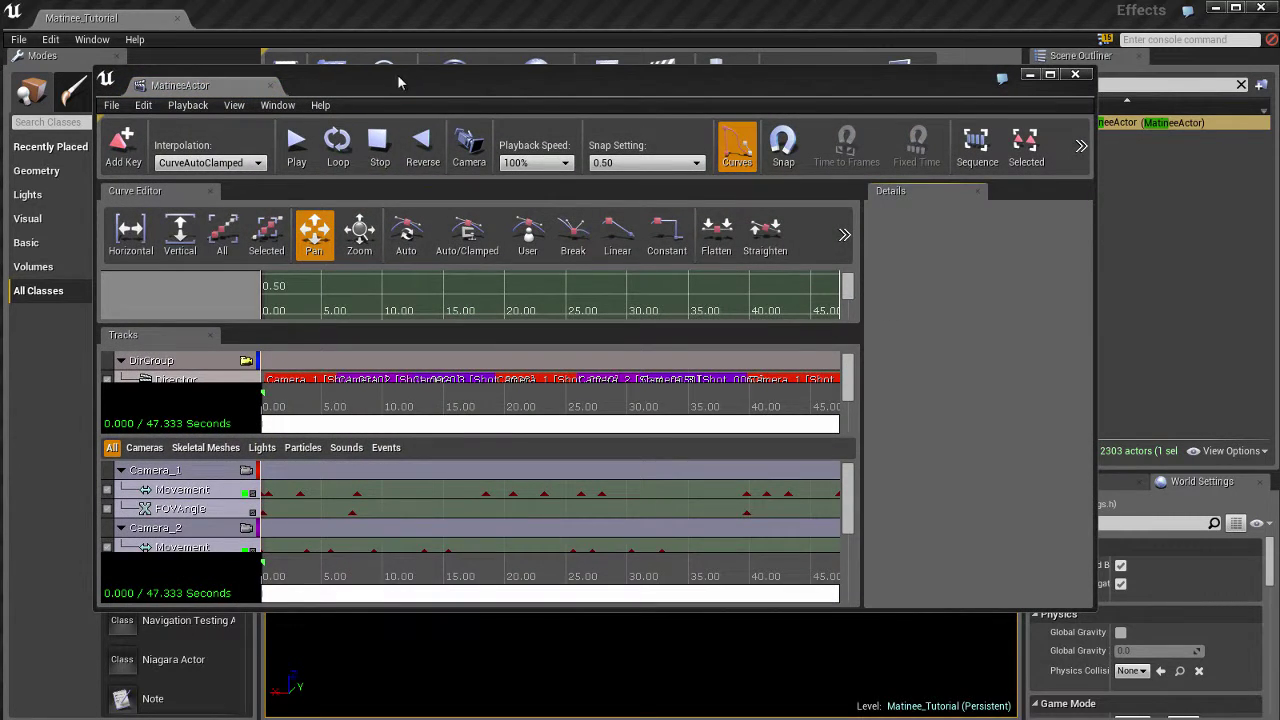
Dock the floating Matinee editor window as a tab in the main editor window
drag(397, 83, 455, 113)
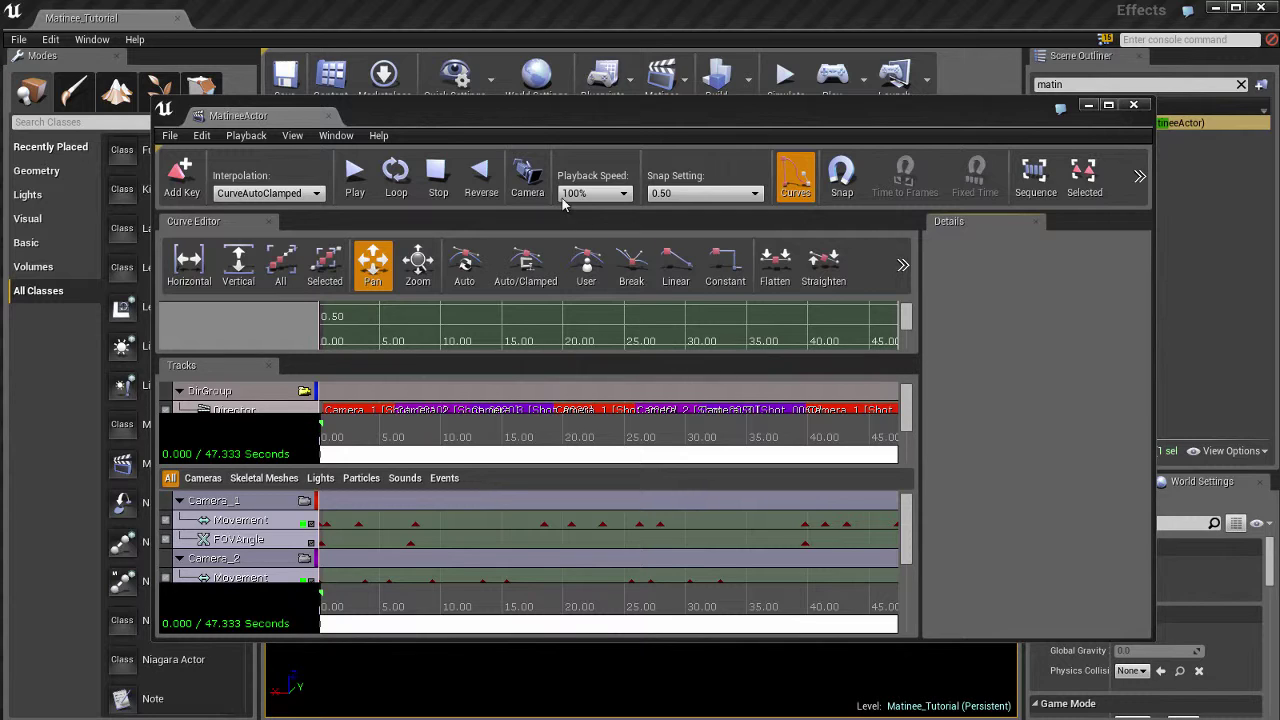
drag(275, 120, 240, 18)
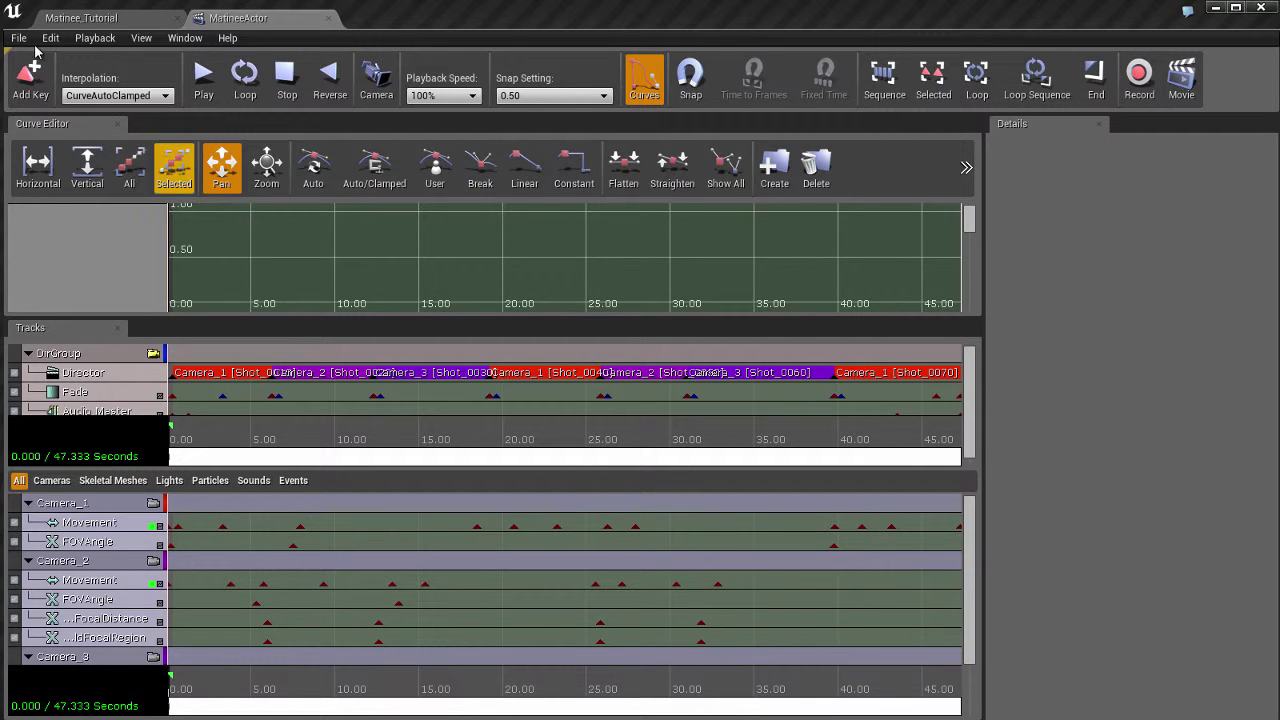
click(141, 38)
click(86, 40)
click(88, 40)
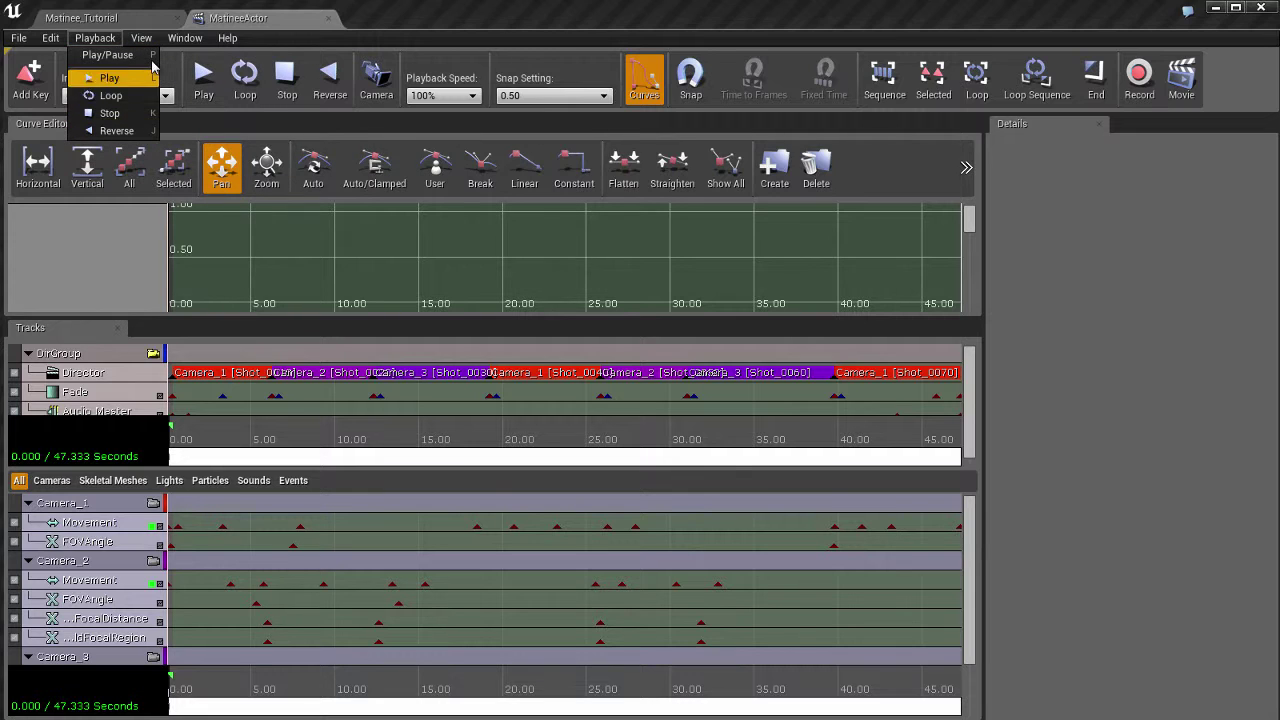
click(90, 40)
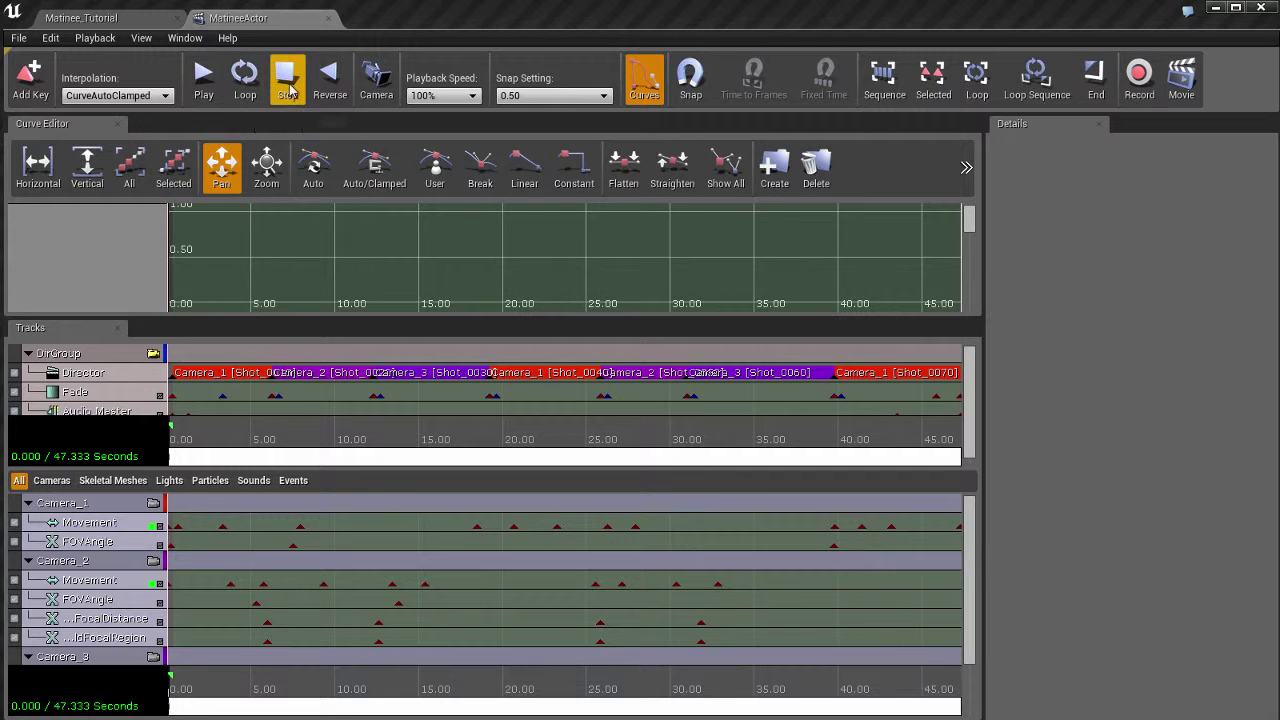
click(95, 38)
click(95, 38)
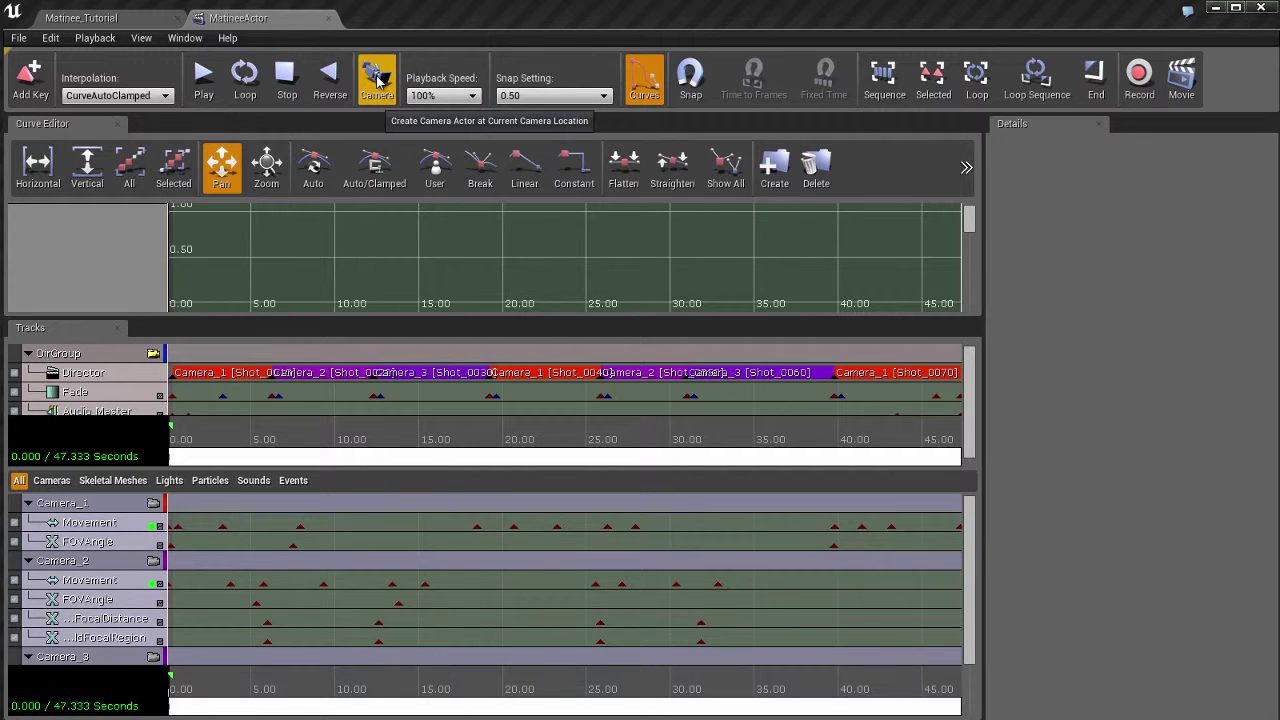
click(450, 97)
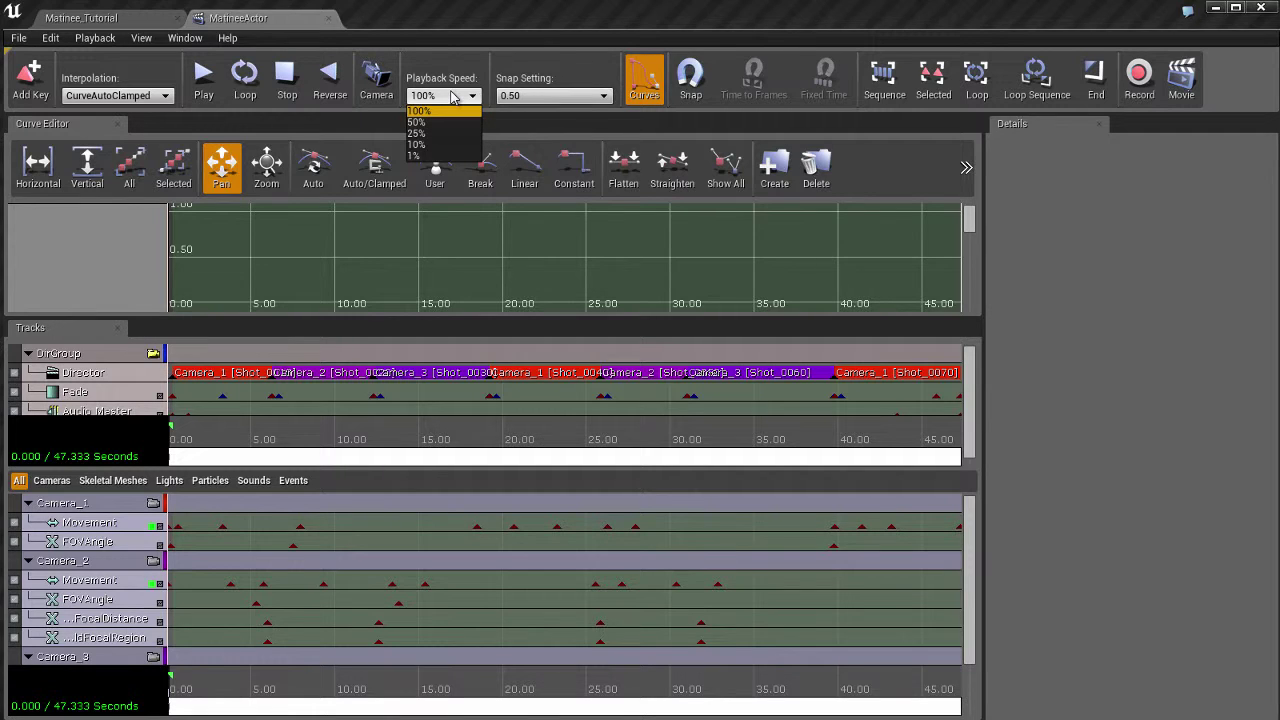
click(453, 97)
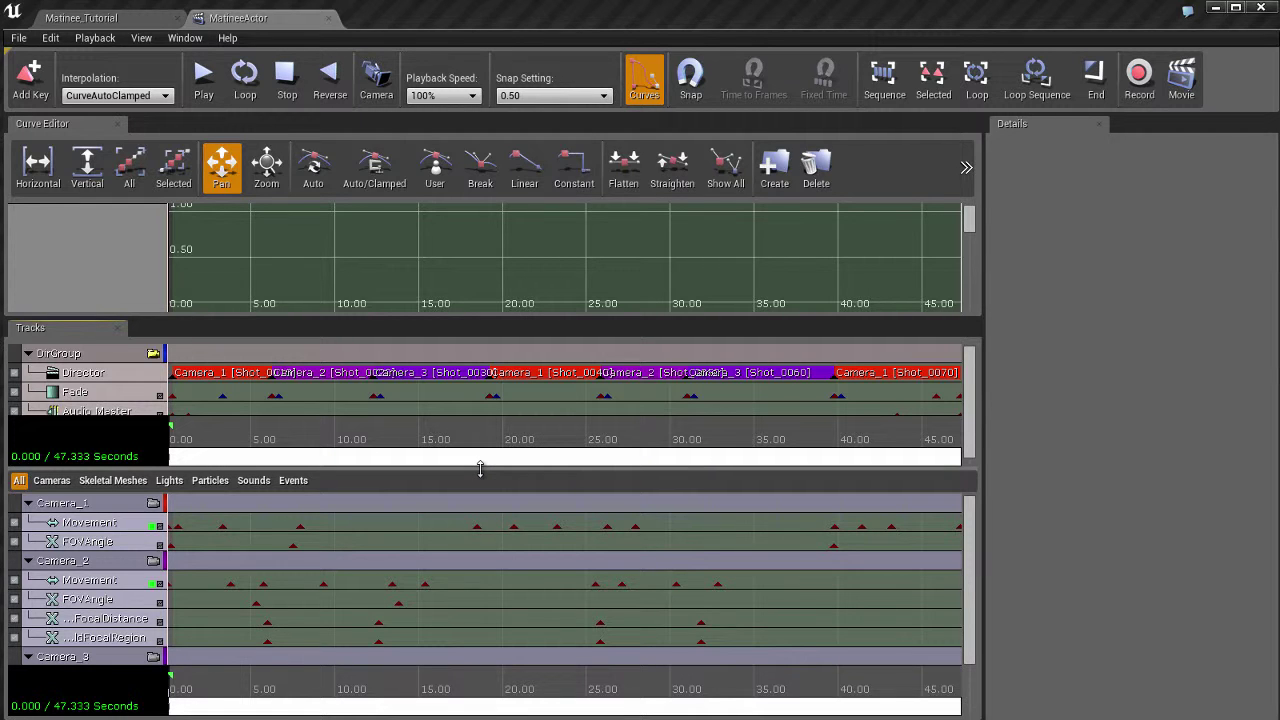
Enlarge the DirGroup track list, collapse the curve graph, and resize the camera track list
drag(480, 468, 486, 563)
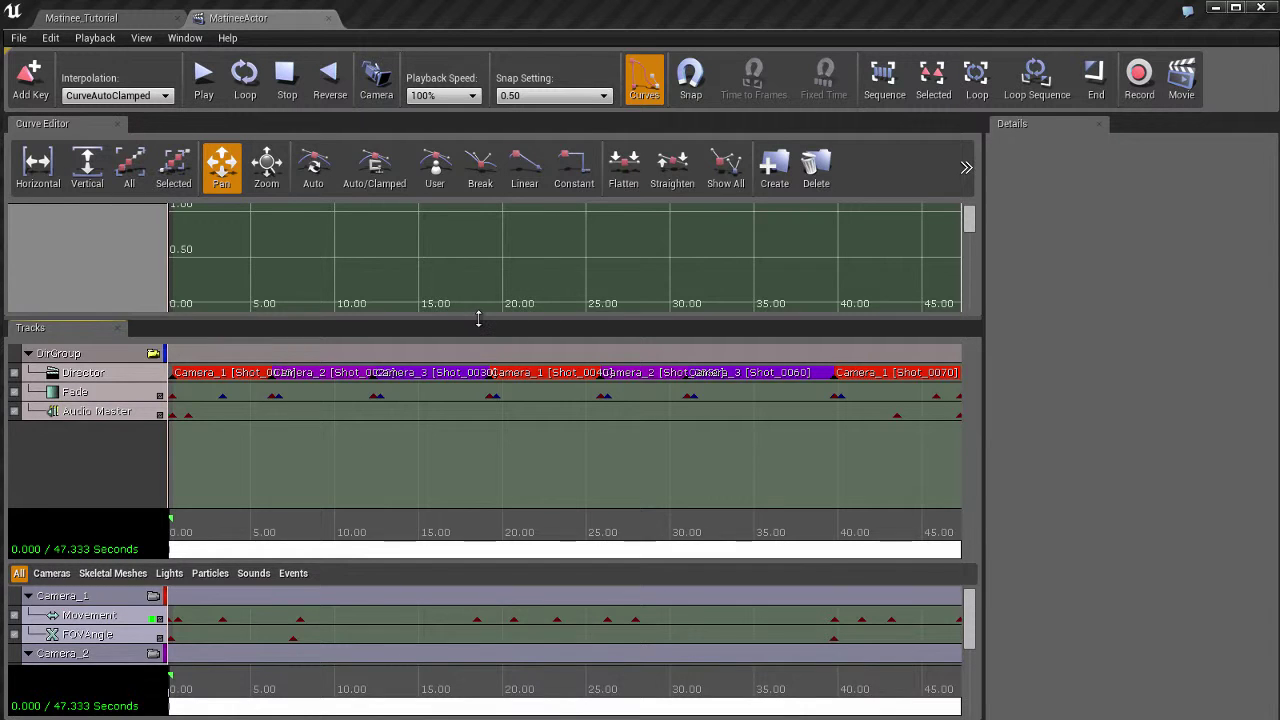
mouse_move(477, 316)
mouse_down()
mouse_move(477, 222)
mouse_move(478, 355)
mouse_move(480, 336)
mouse_up()
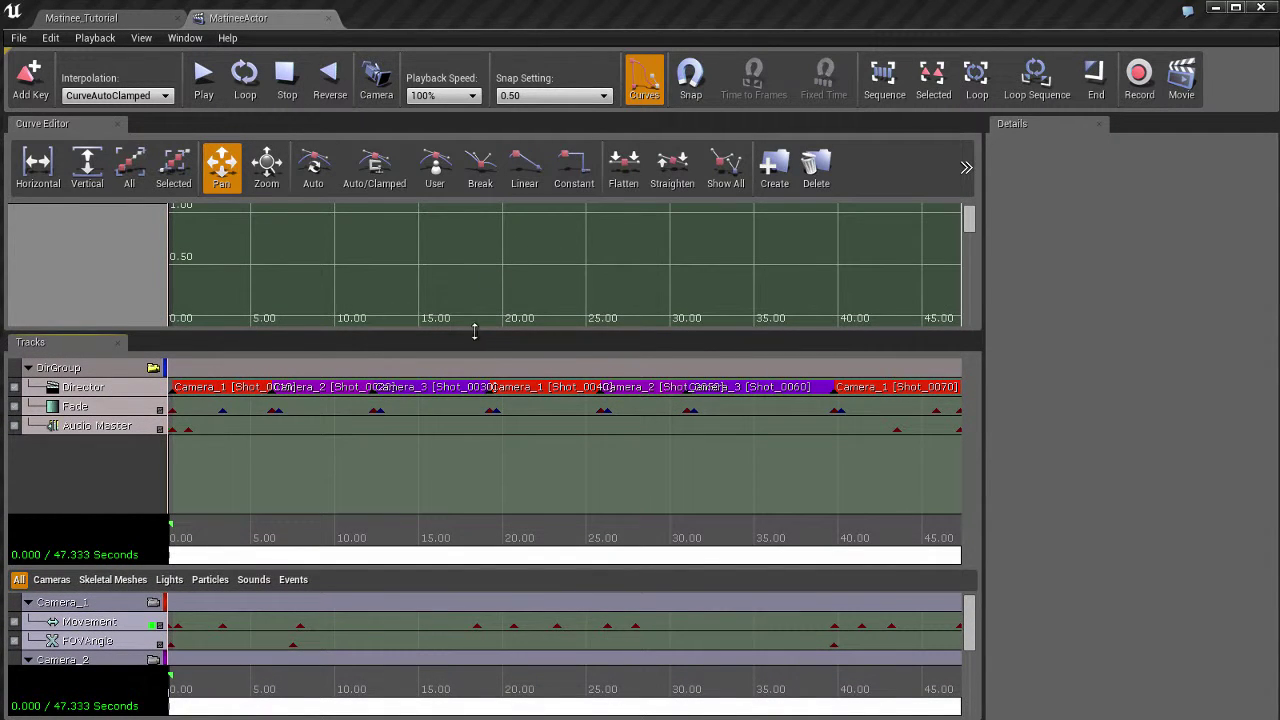
drag(475, 333, 478, 221)
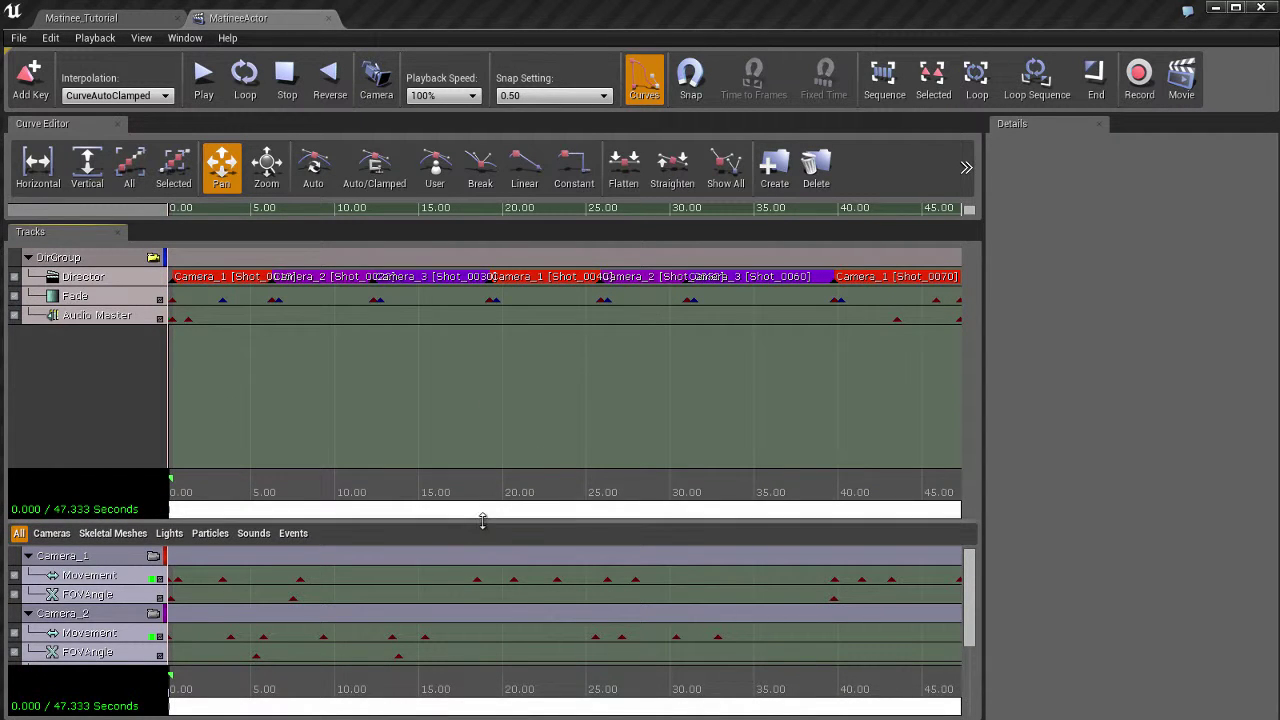
drag(480, 517, 486, 462)
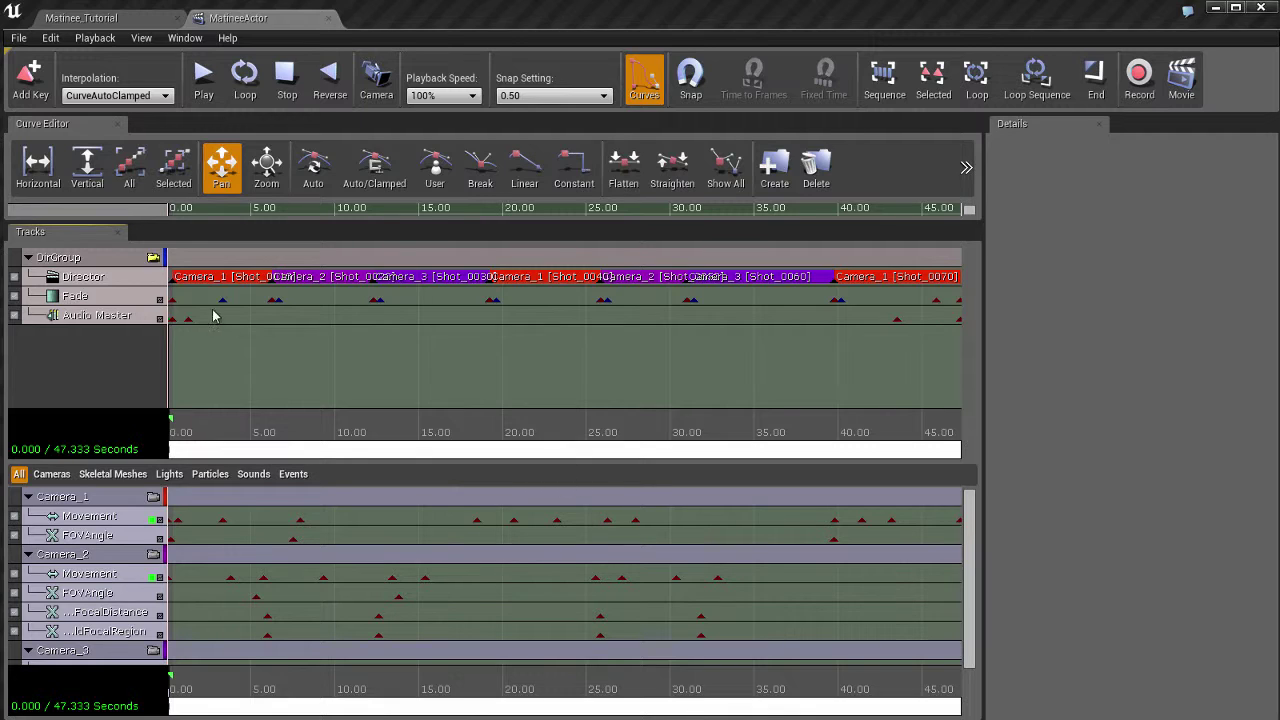
Inspect the Director, Fade and Audio Master tracks' properties in the Details panel
click(104, 280)
click(100, 298)
click(100, 316)
click(102, 293)
click(108, 358)
click(115, 316)
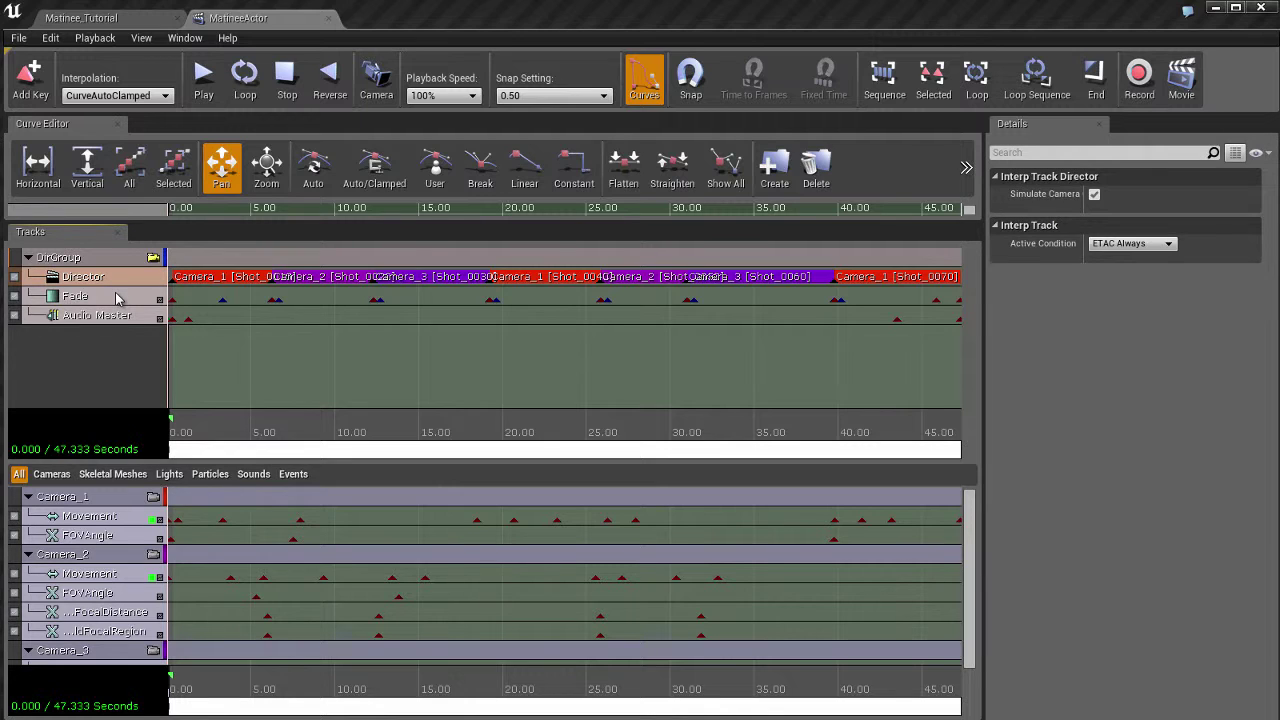
click(115, 360)
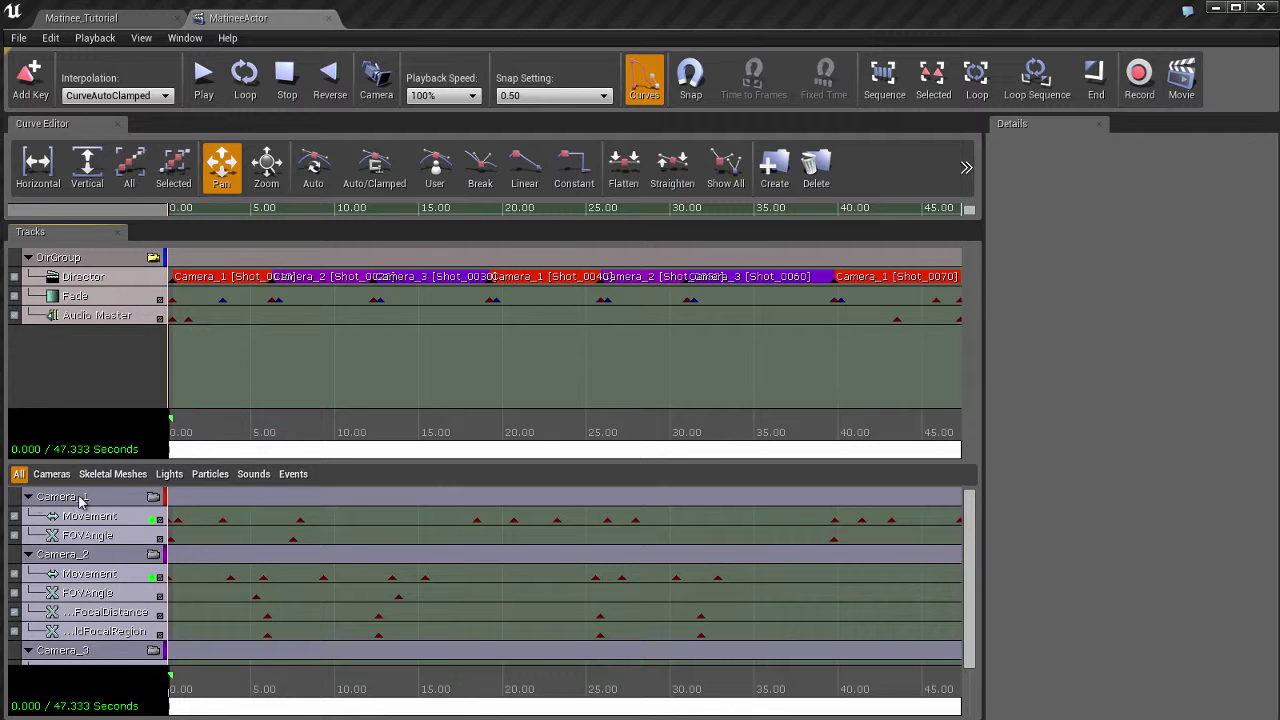
Inspect the Camera_1 group, ending on its Movement track's properties
click(114, 520)
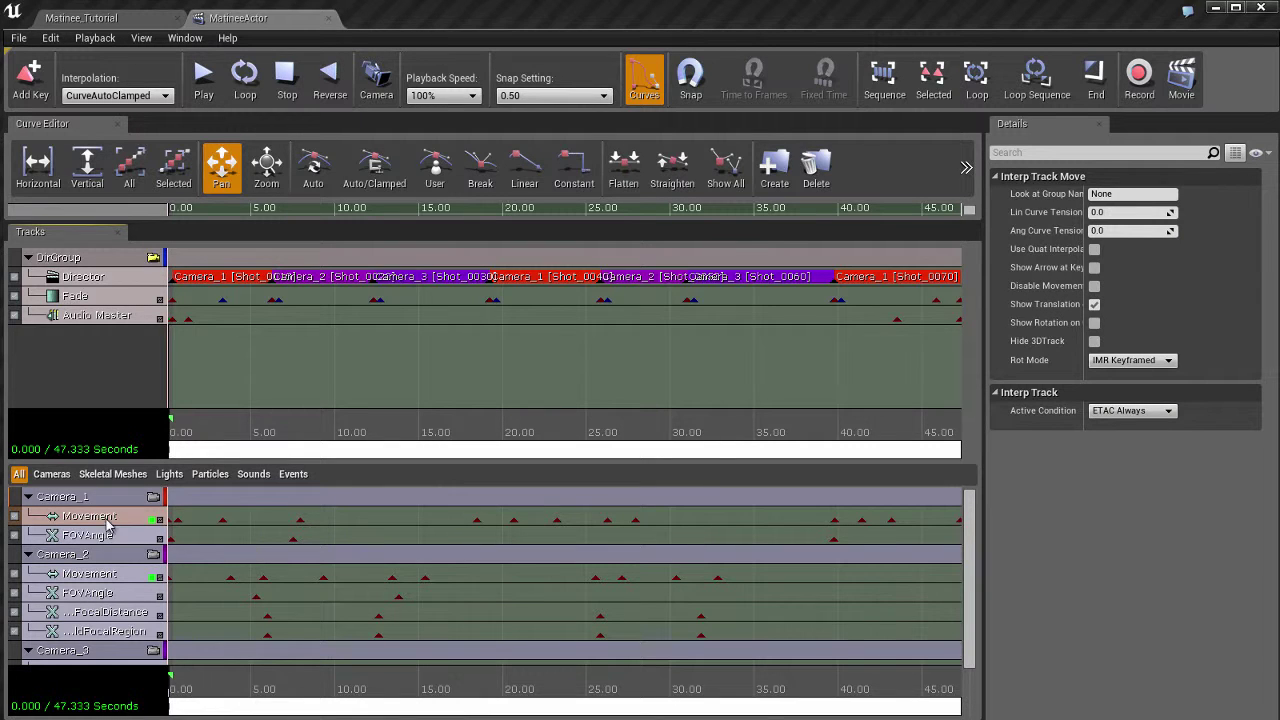
click(100, 498)
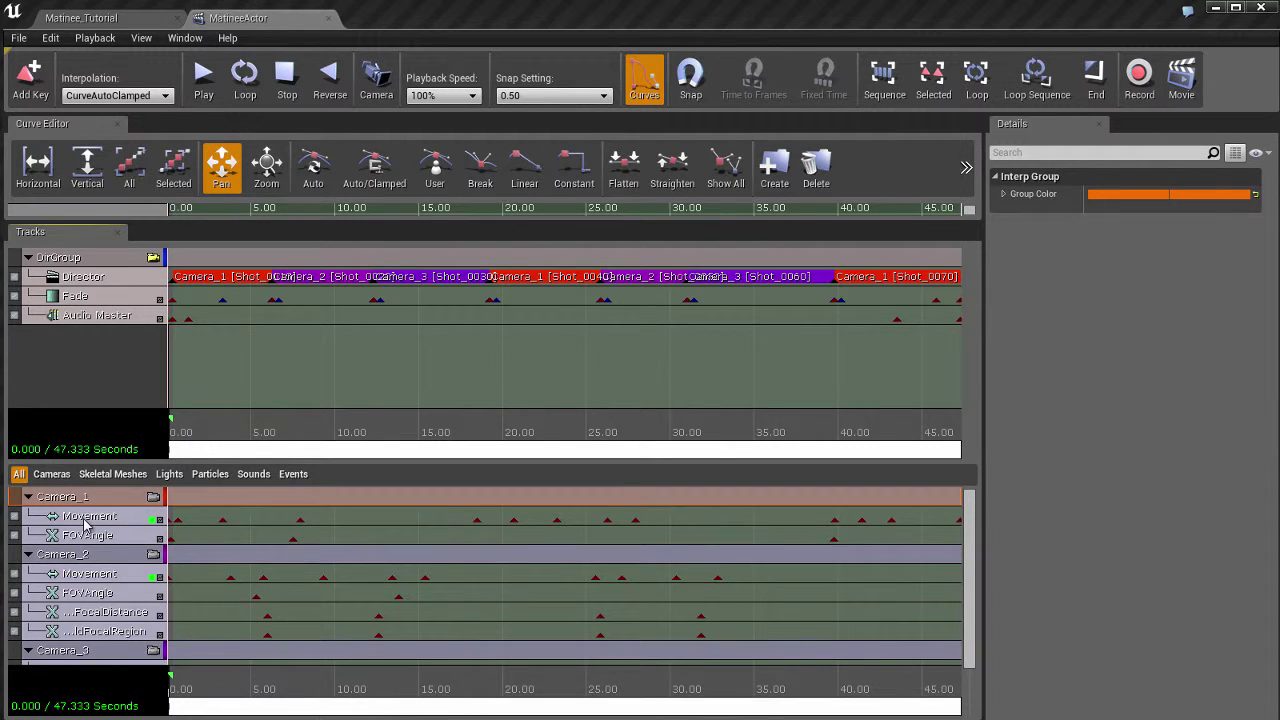
click(92, 522)
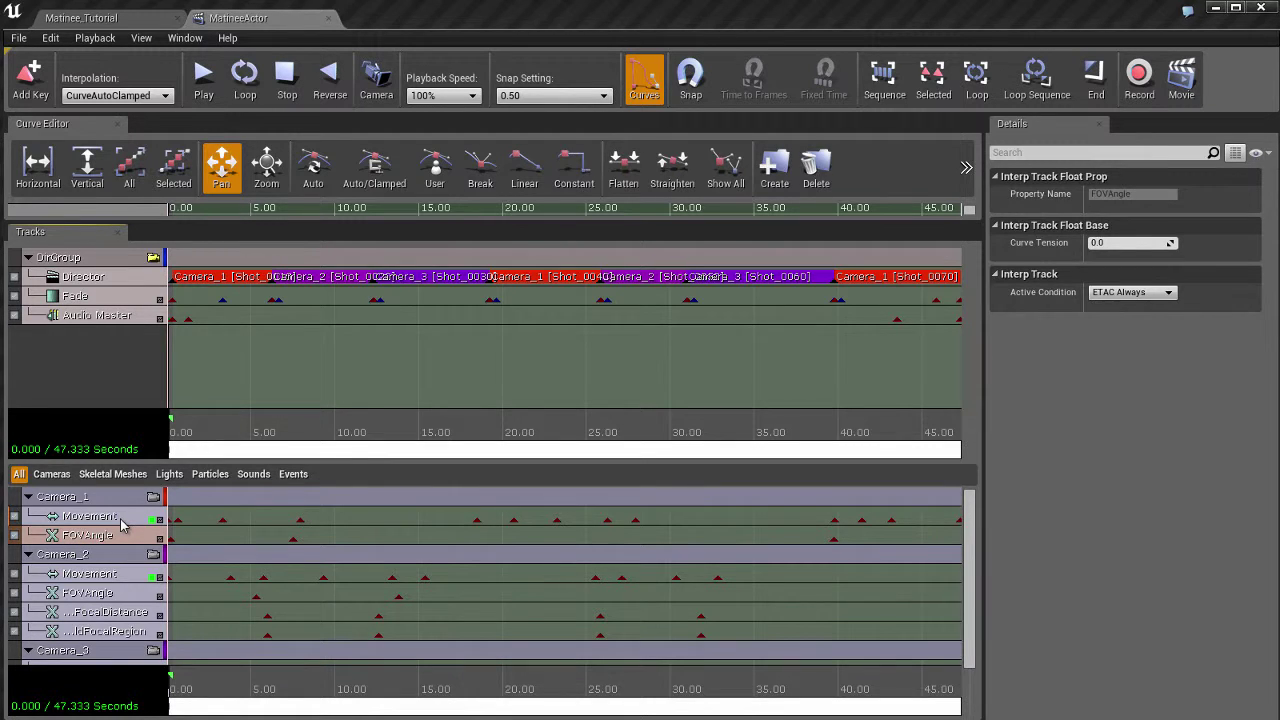
click(120, 521)
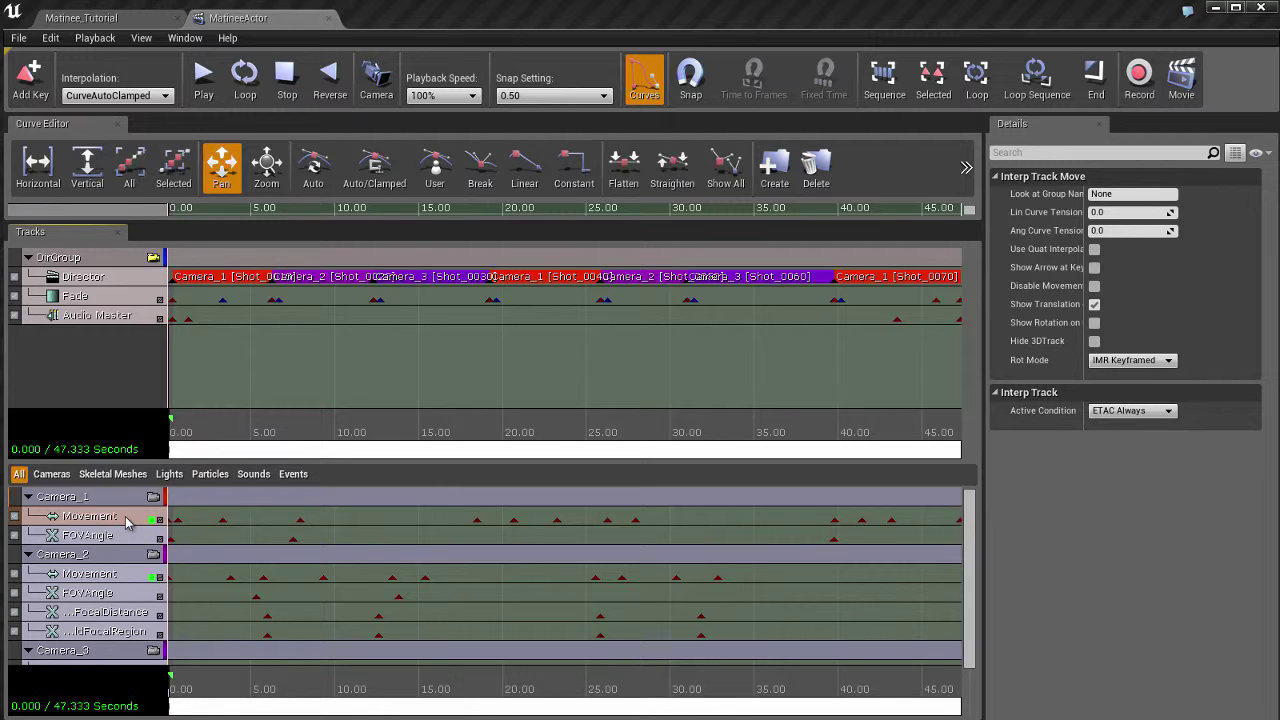
Inspect Camera_2's group, Movement, FOVAngle and FocalDistance tracks in turn
click(123, 556)
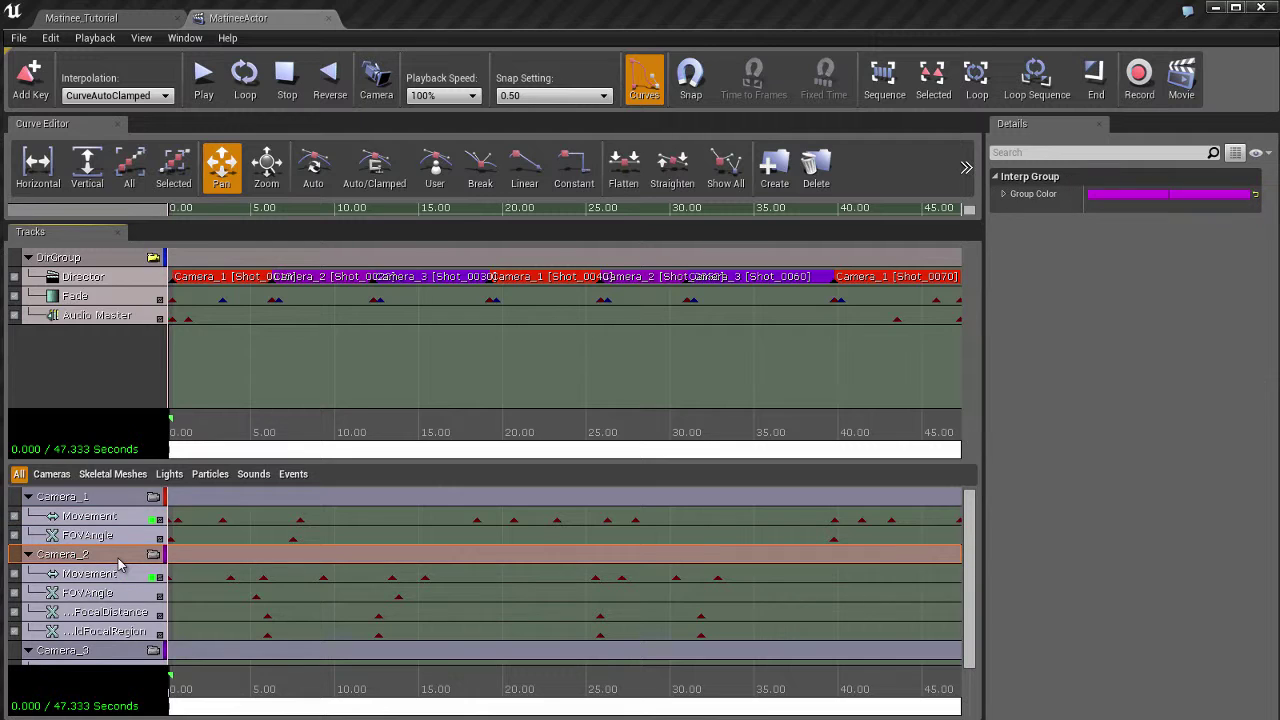
click(127, 578)
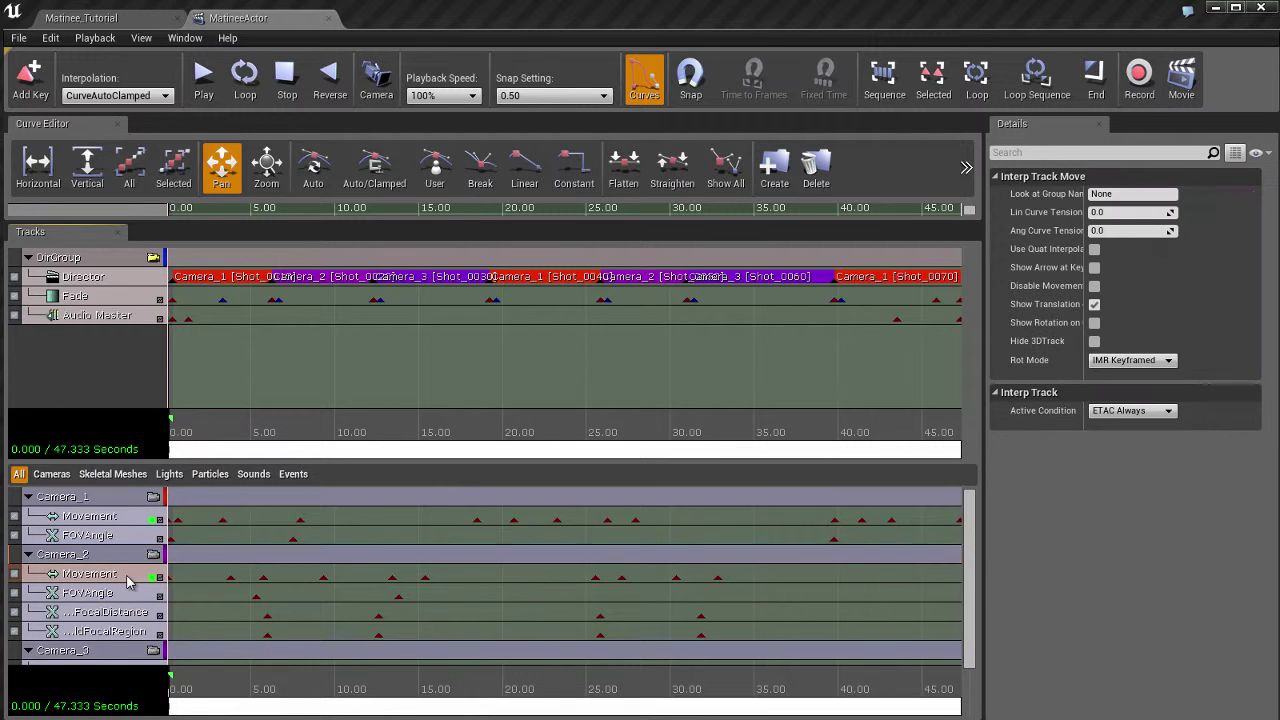
click(126, 597)
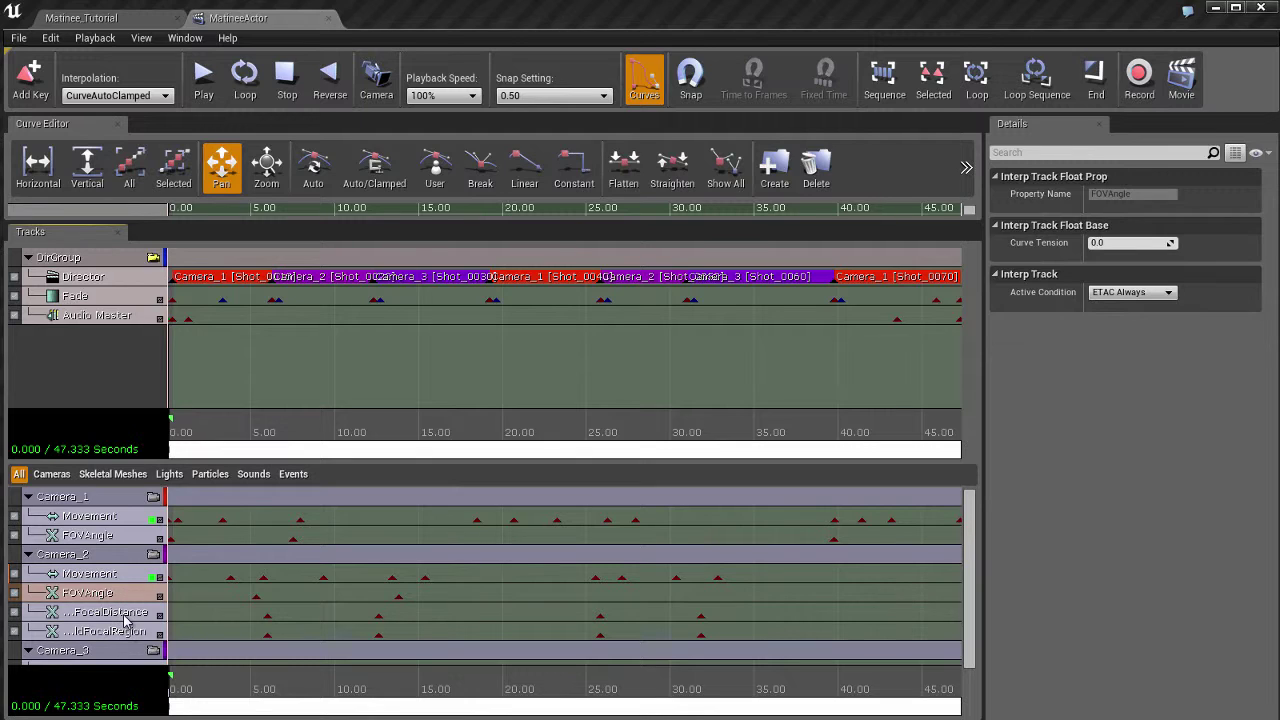
click(124, 614)
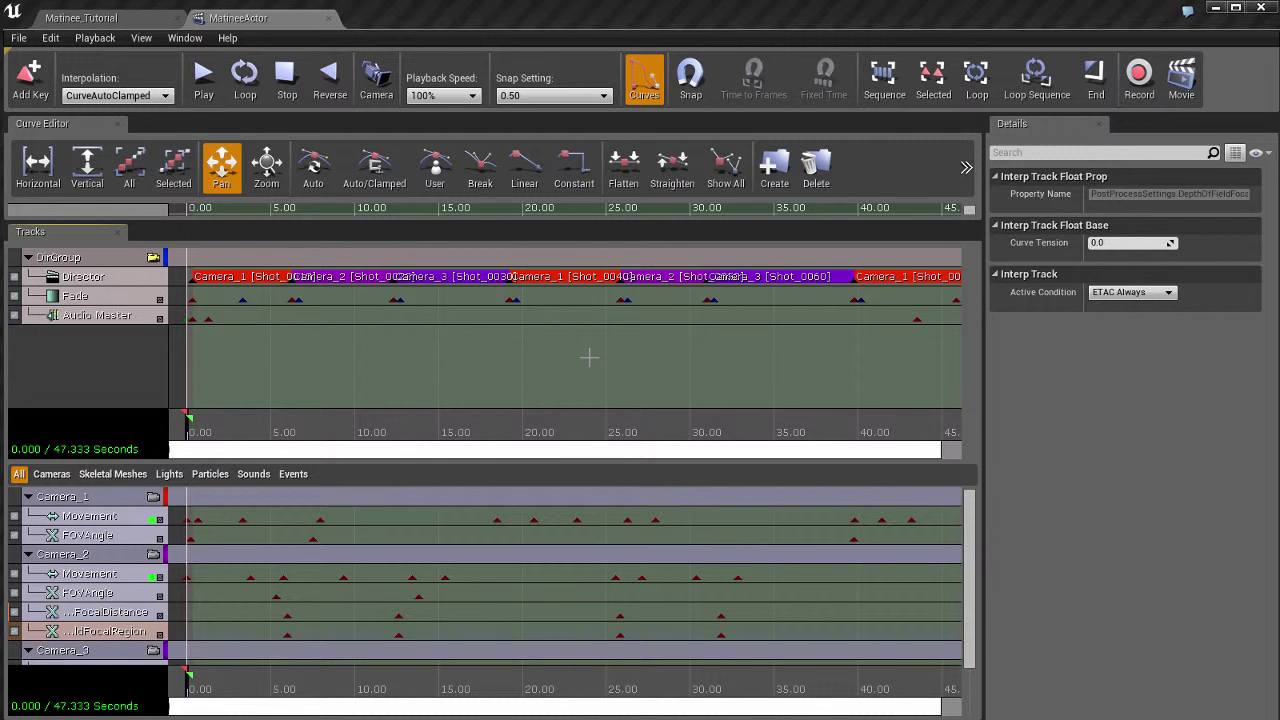
Zoom and pan the timeline, then nudge the Fade key from 19.200 s to 19.233 s
scroll(589, 357, down, 3)
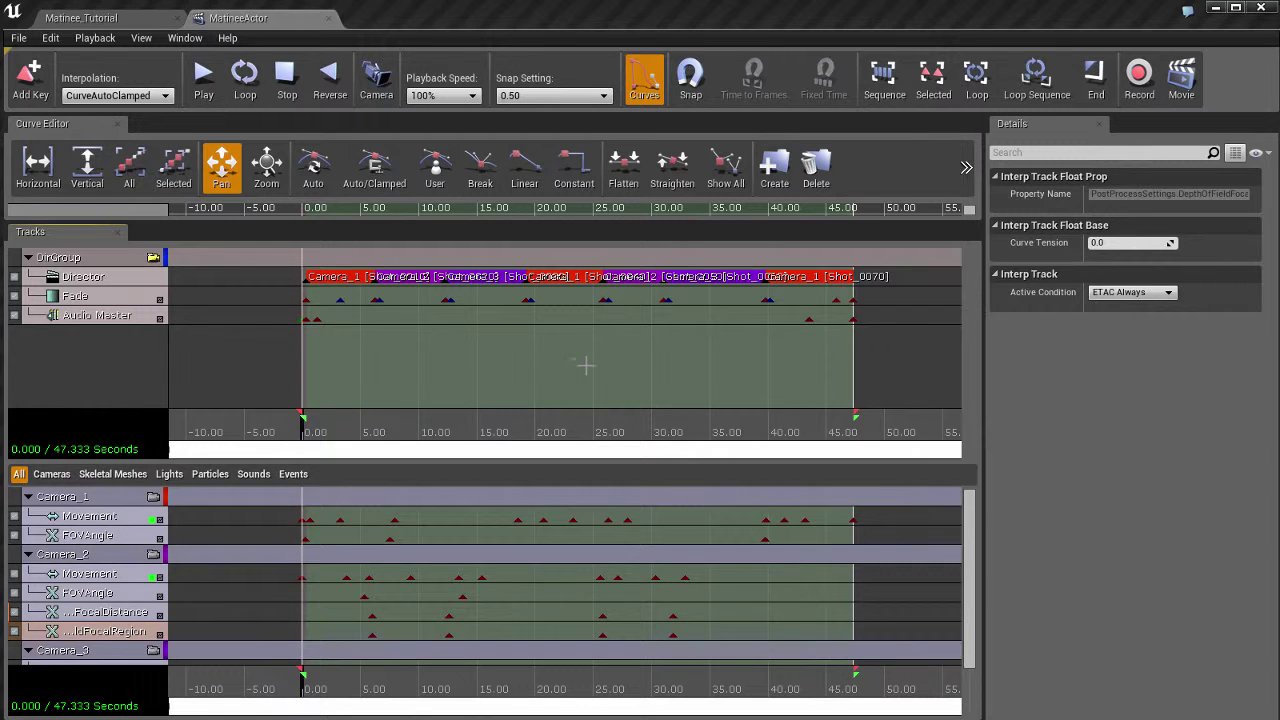
scroll(556, 560, down, 2)
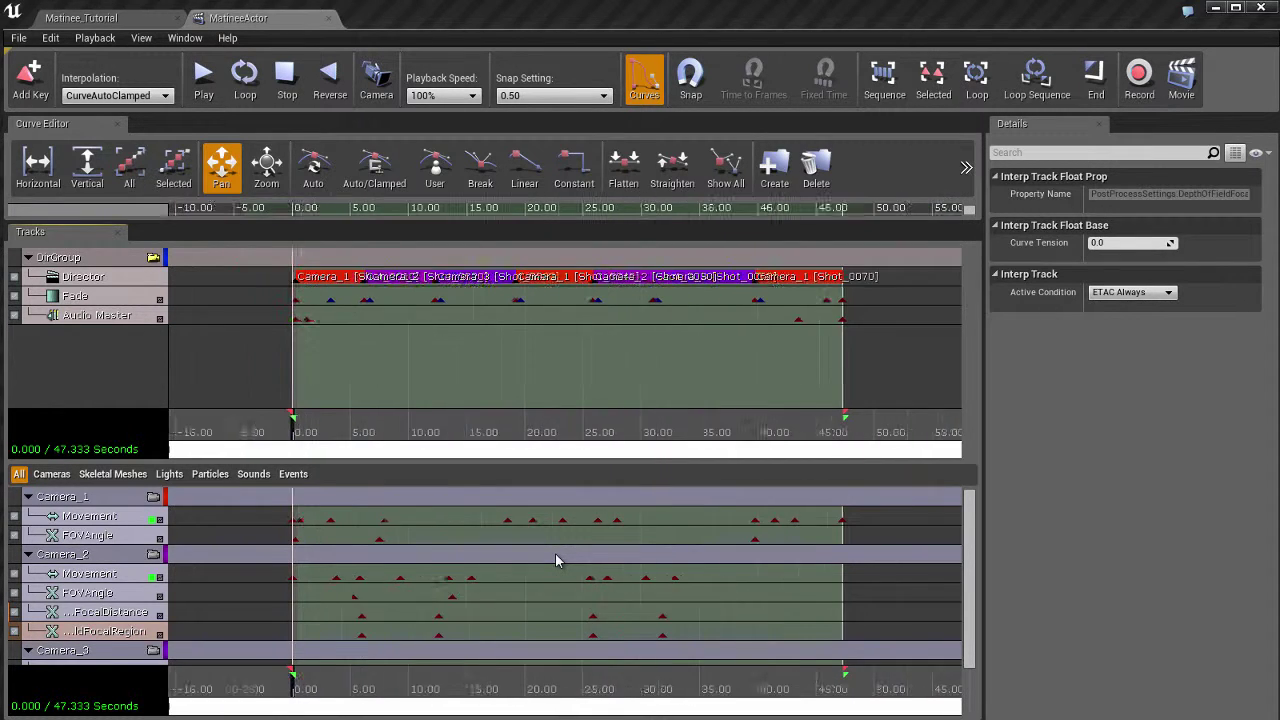
scroll(556, 560, up, 2)
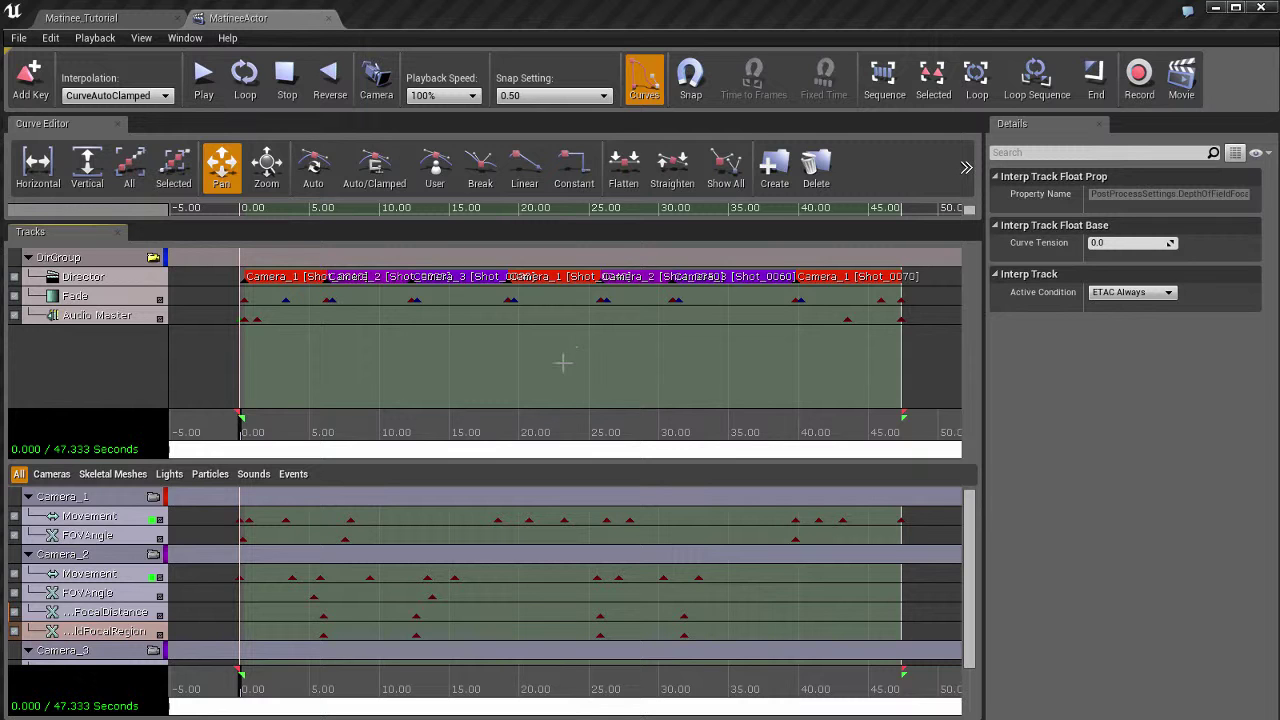
mouse_move(565, 353)
mouse_down()
mouse_move(617, 349)
mouse_move(629, 370)
mouse_move(546, 343)
mouse_move(471, 346)
mouse_move(556, 349)
mouse_up()
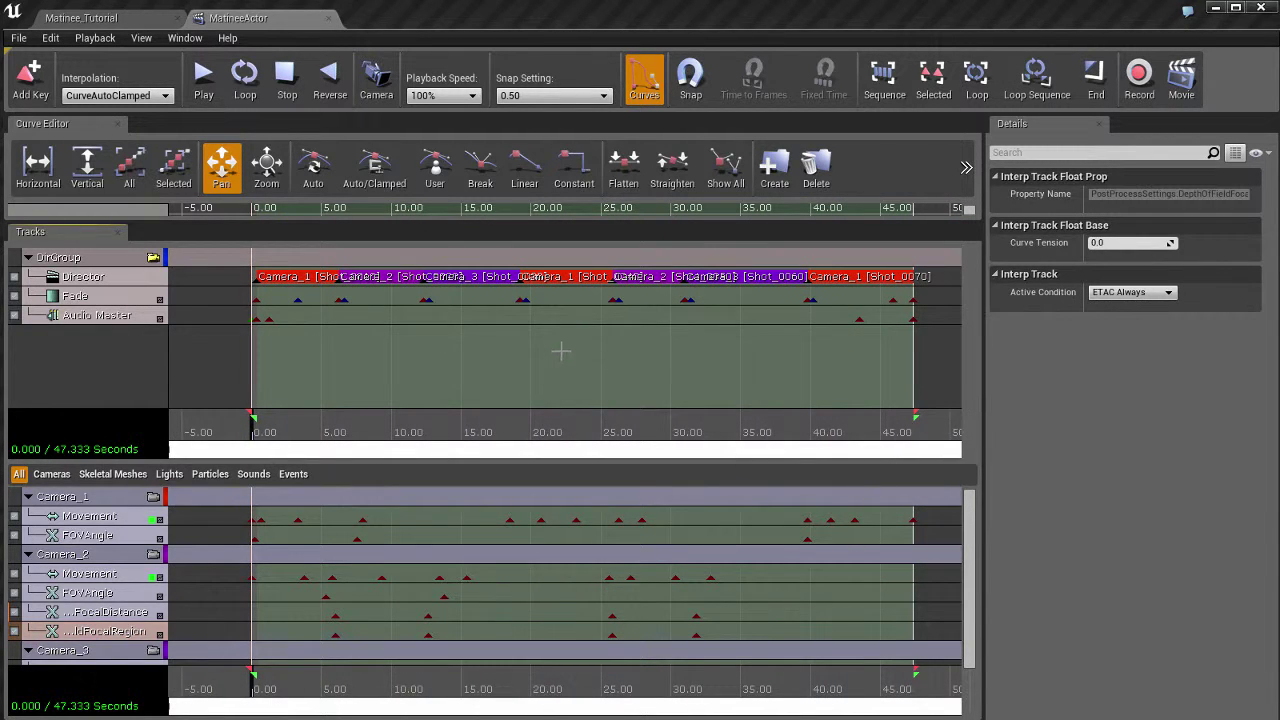
drag(572, 368, 546, 354)
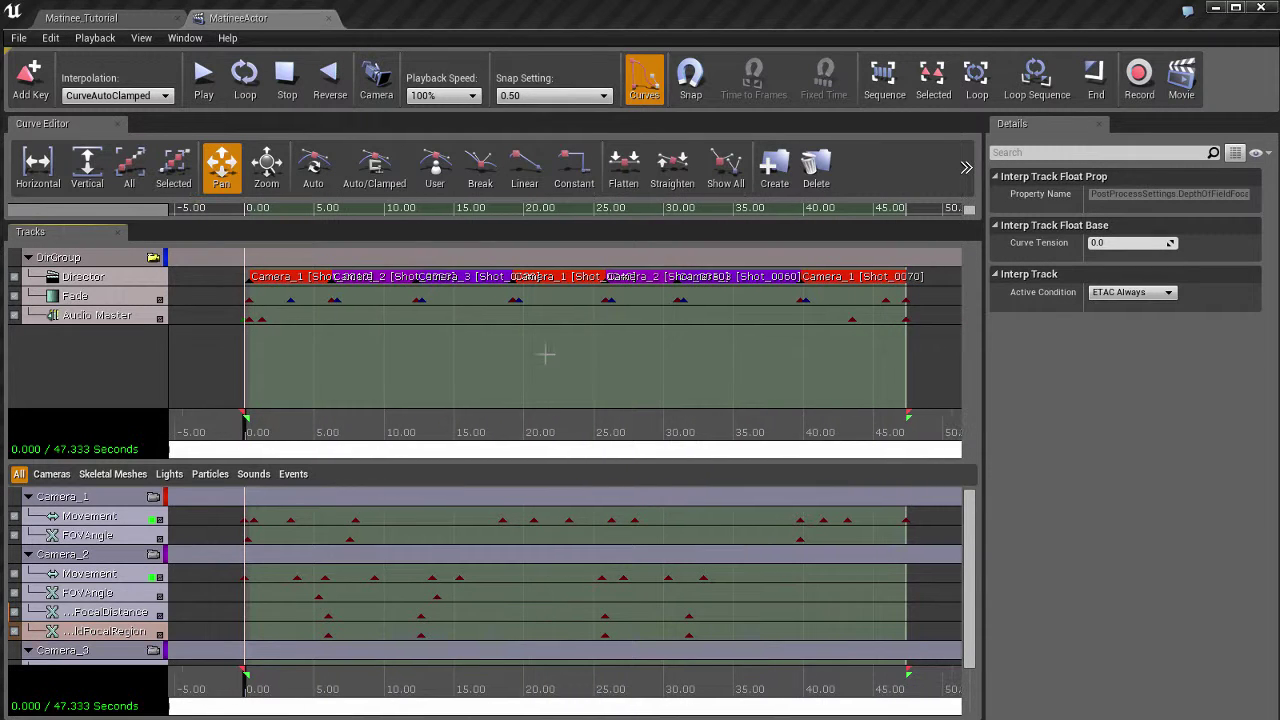
click(514, 299)
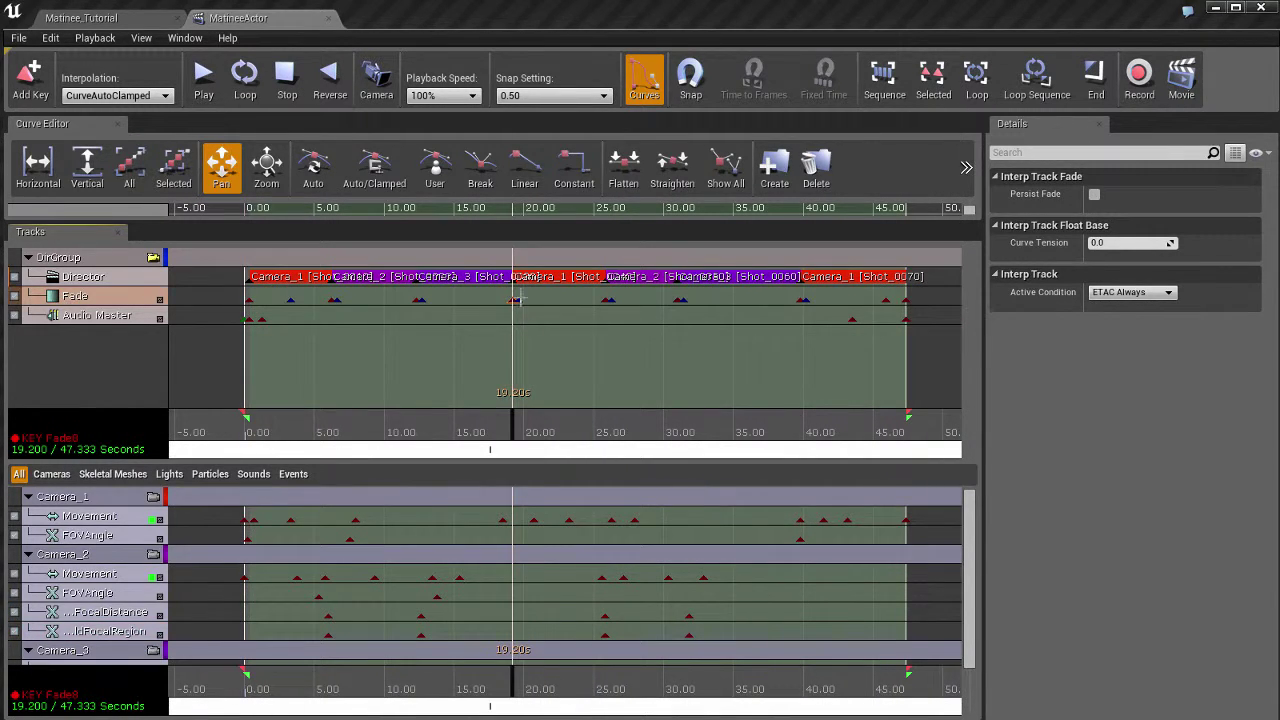
ctrl+drag(518, 299, 521, 312)
mouse_move(566, 360)
mouse_down()
mouse_move(640, 352)
mouse_move(500, 346)
mouse_move(572, 348)
mouse_up()
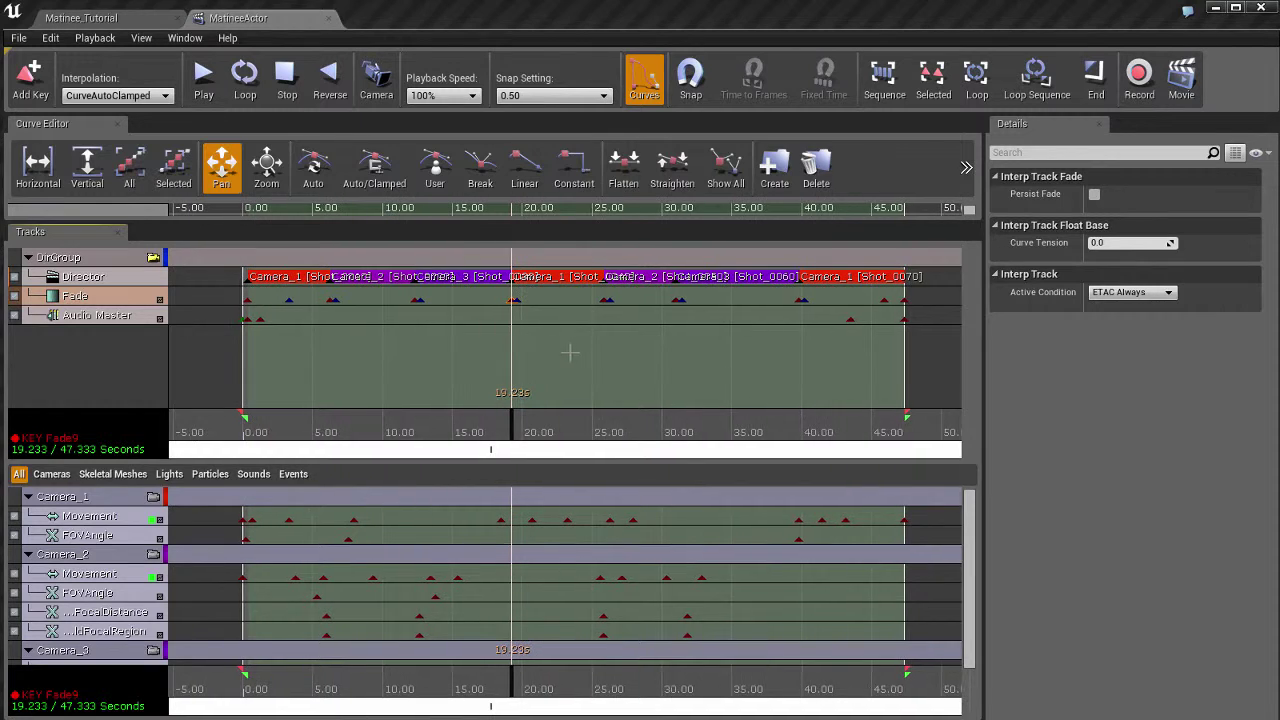
Scrub the playhead from the sequence start through the timeline
click(245, 432)
drag(245, 432, 400, 432)
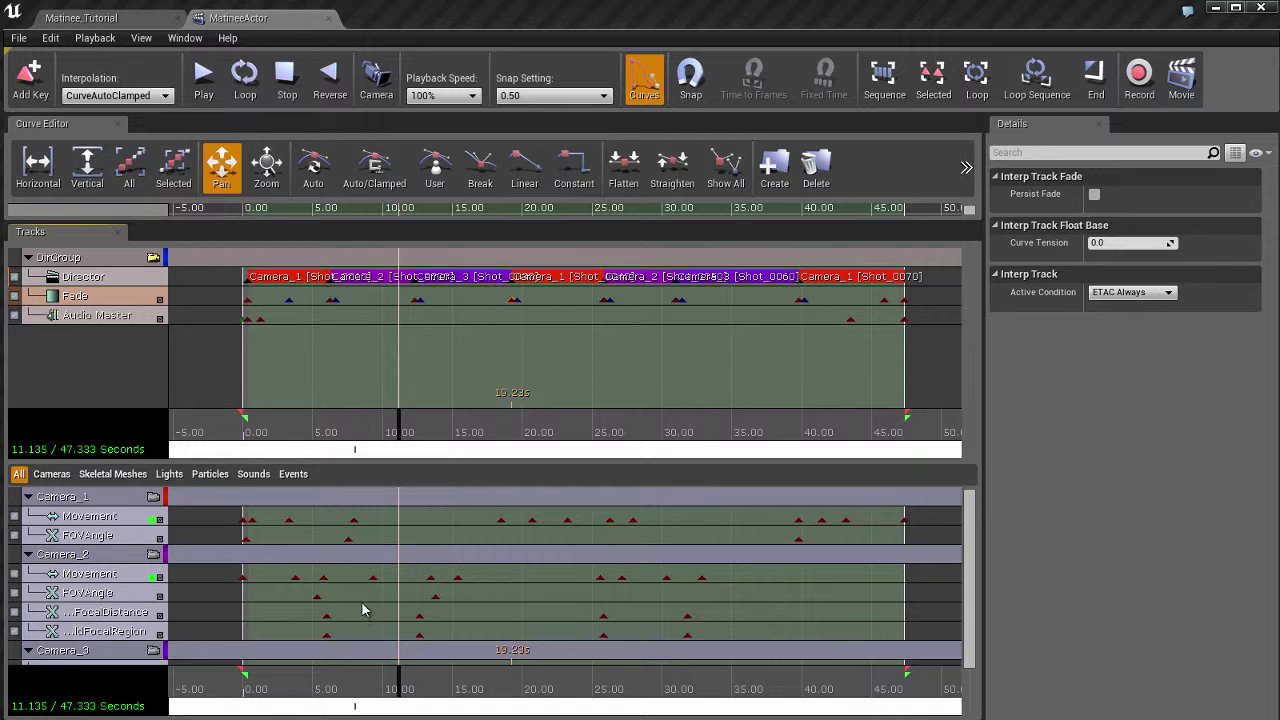
scroll(357, 600, down, 1)
scroll(357, 598, up, 2)
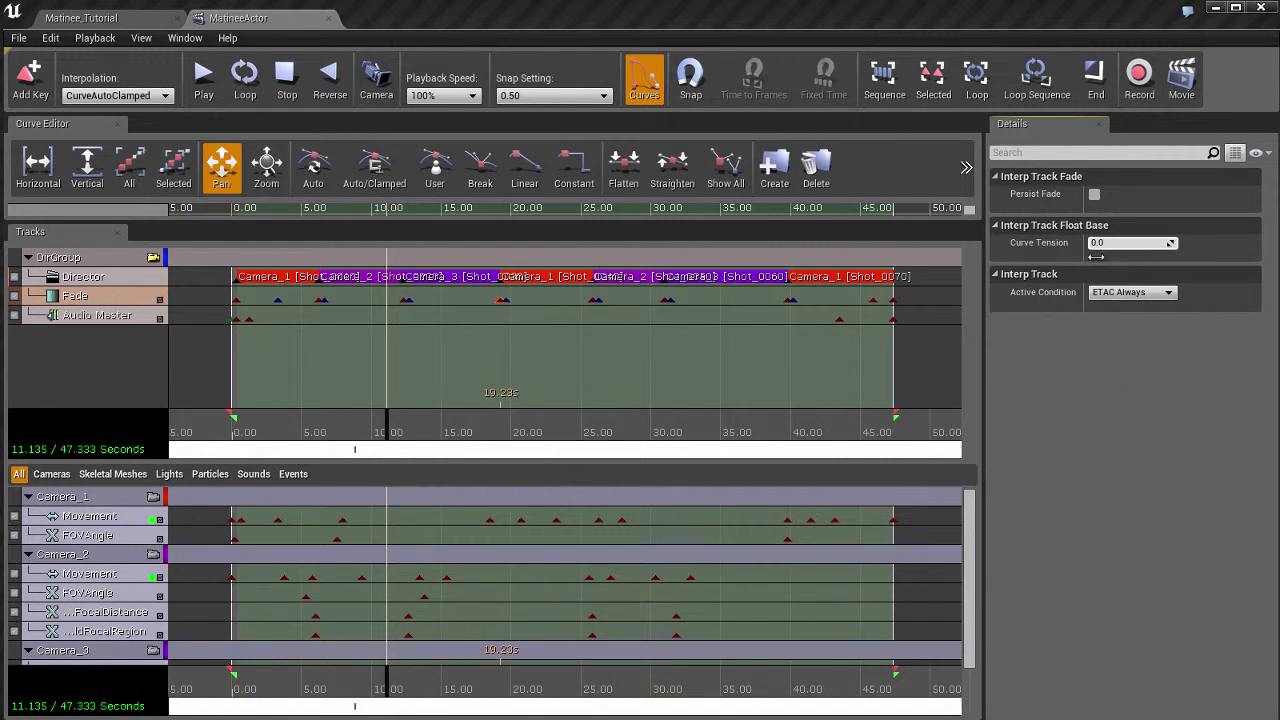
Inspect the Audio Master, Camera_1 Movement and FOVAngle tracks, ending on Movement
click(120, 318)
click(103, 518)
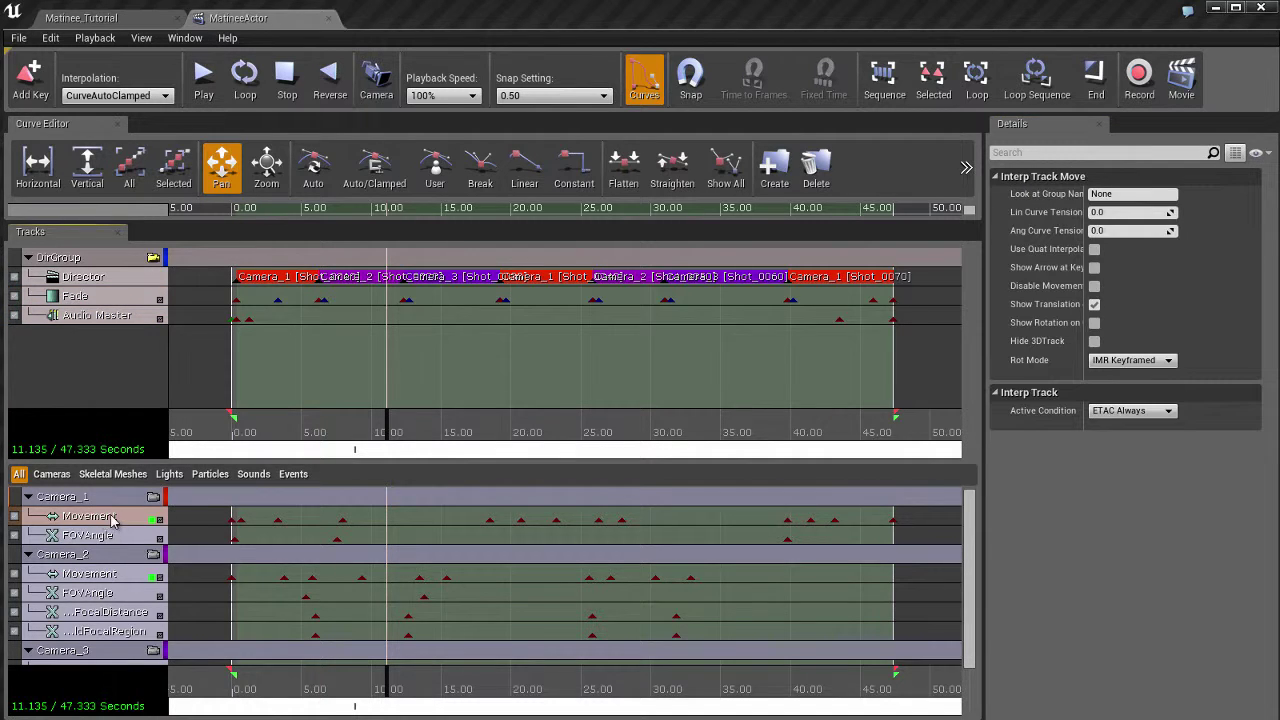
click(112, 538)
click(113, 521)
Scrub the playhead forward, then park it at 16.632 s
drag(430, 440, 640, 430)
click(466, 434)
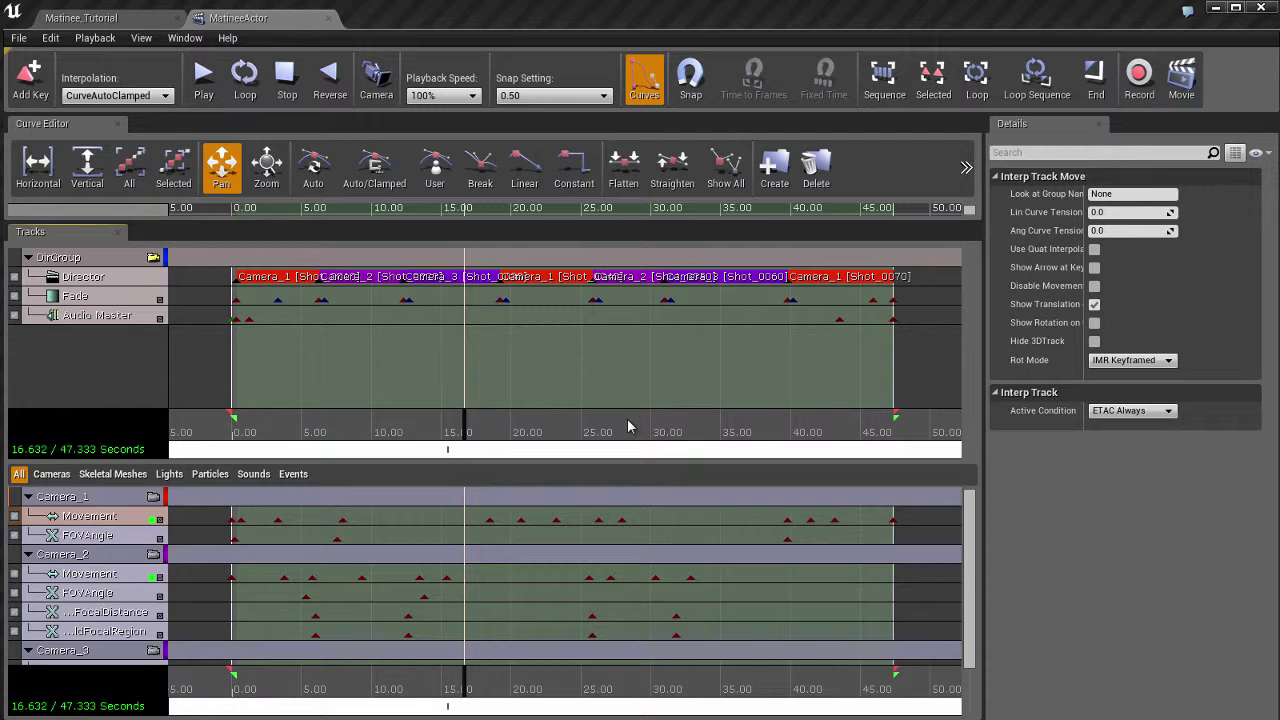
Return to the Matinee_Tutorial level editor, whose viewport previews the CameraActor's Shot_0030 view
click(80, 18)
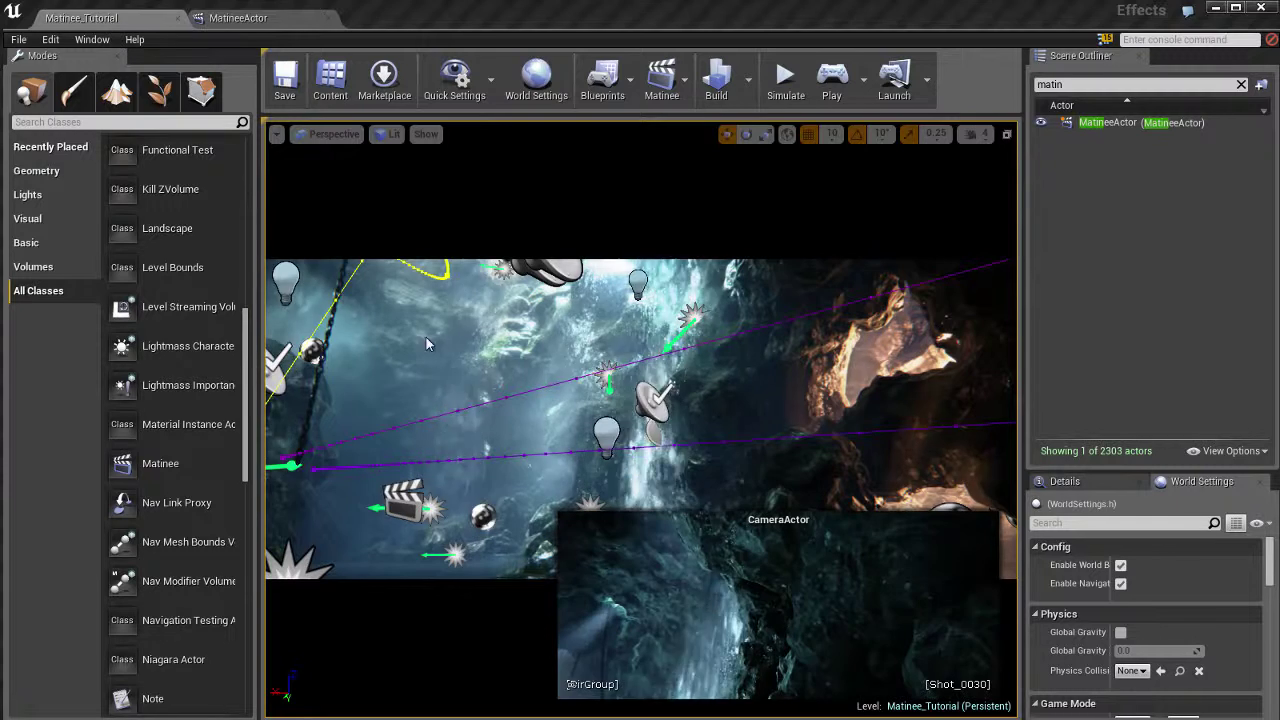